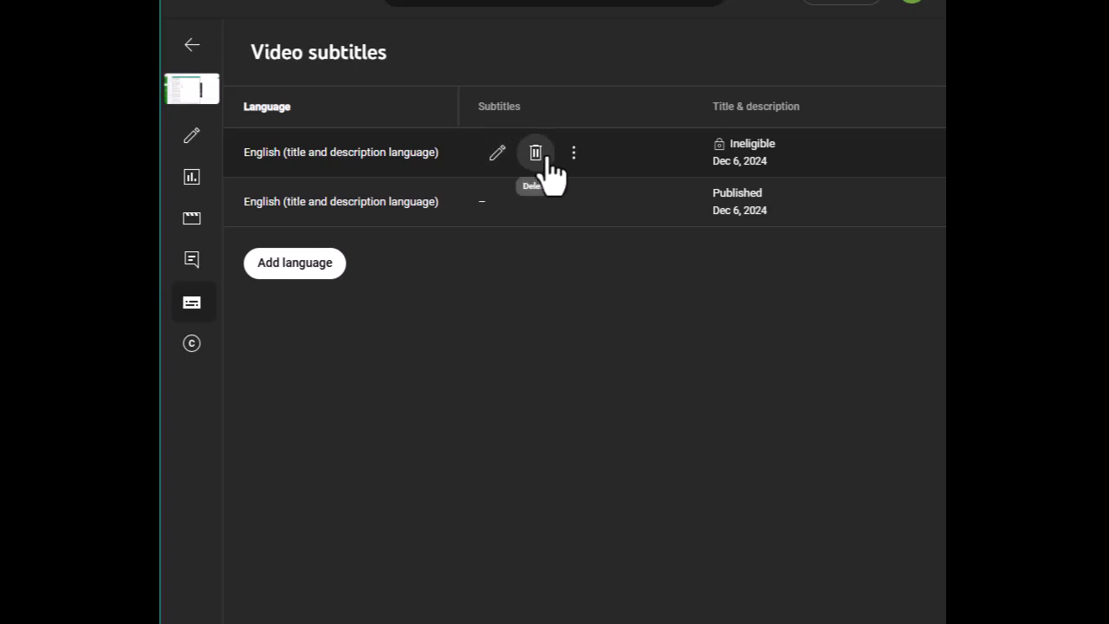
Open the automatic English captions for editing, overwriting the existing English track, and copy the entire transcript text
click(498, 156)
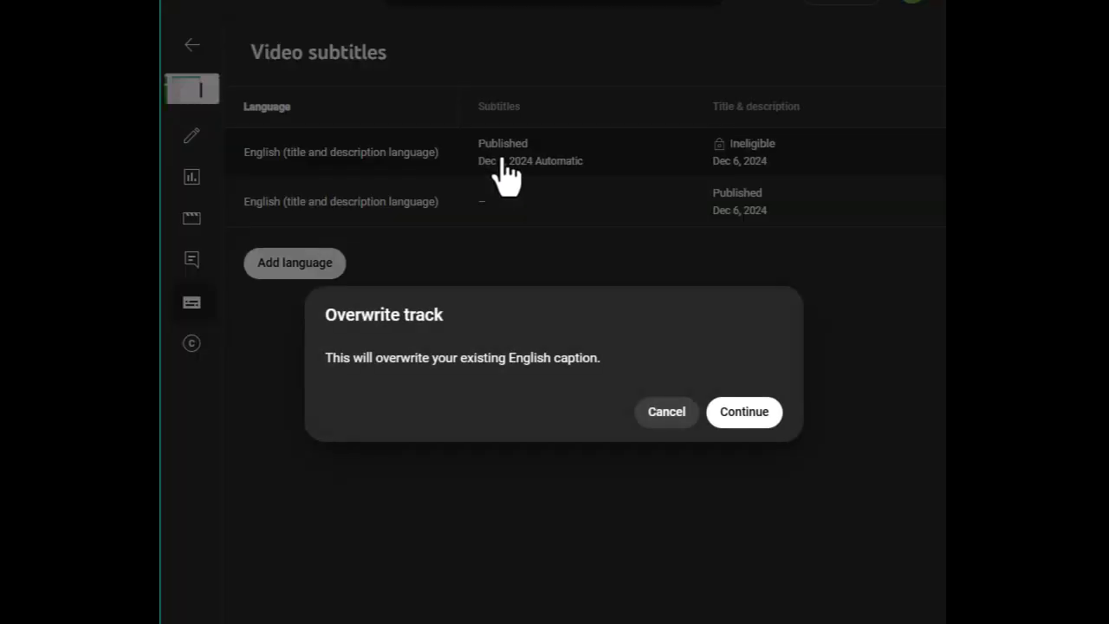
click(747, 420)
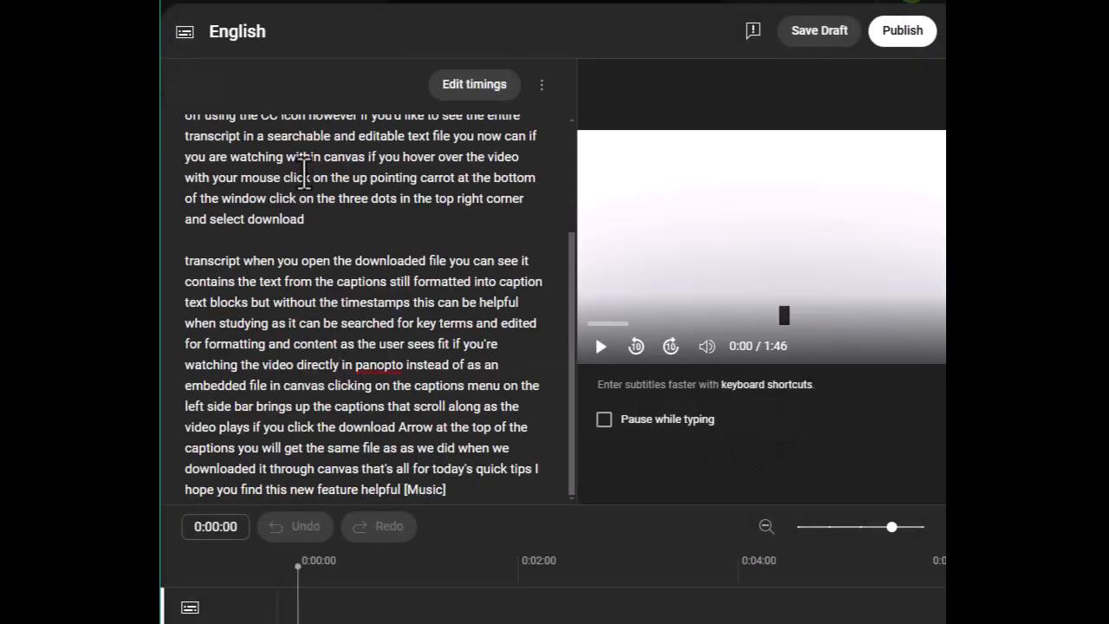
mouse_move(574, 472)
mouse_down()
mouse_move(582, 295)
mouse_move(585, 485)
mouse_up()
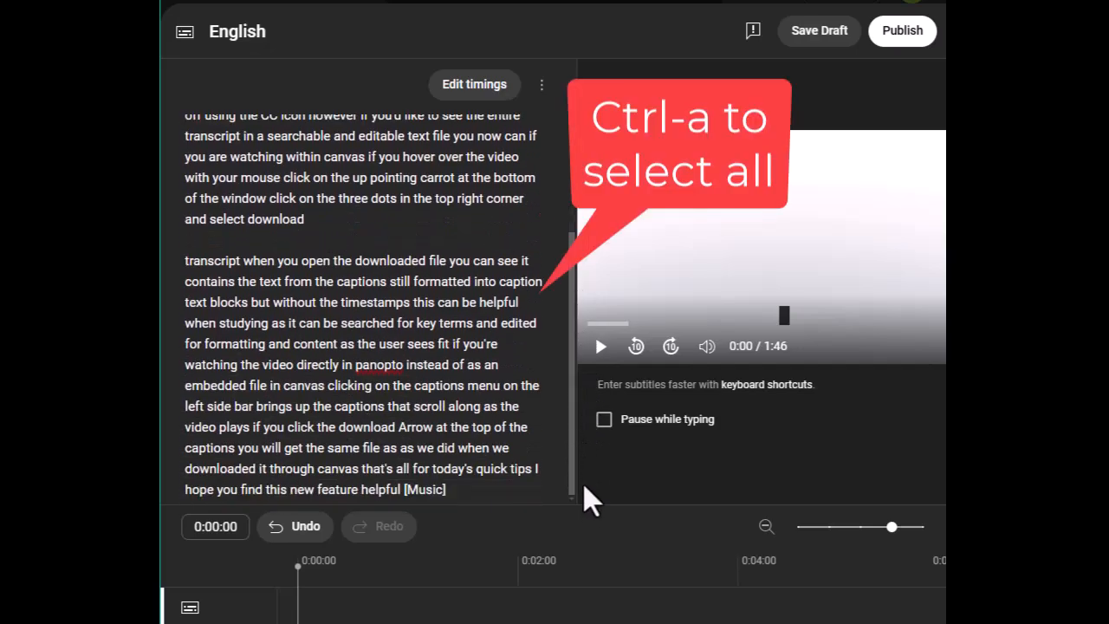
drag(490, 503, 176, 74)
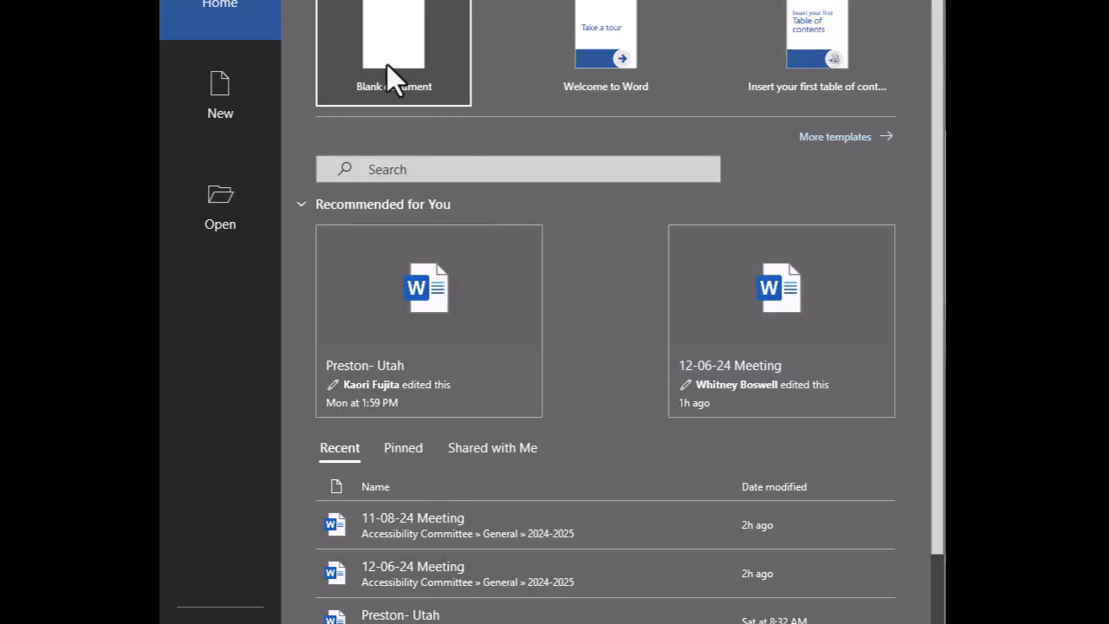
Switch to Word, paste the transcript into a new blank document, and remove the empty line below the opening [Music] tag
click(387, 62)
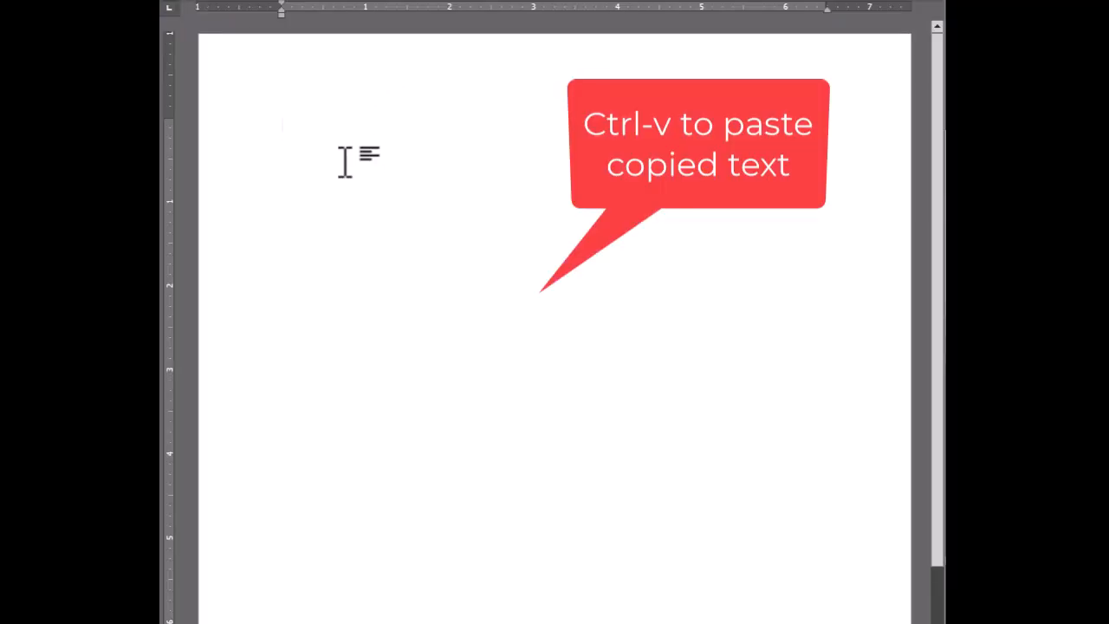
key(ctrl+v)
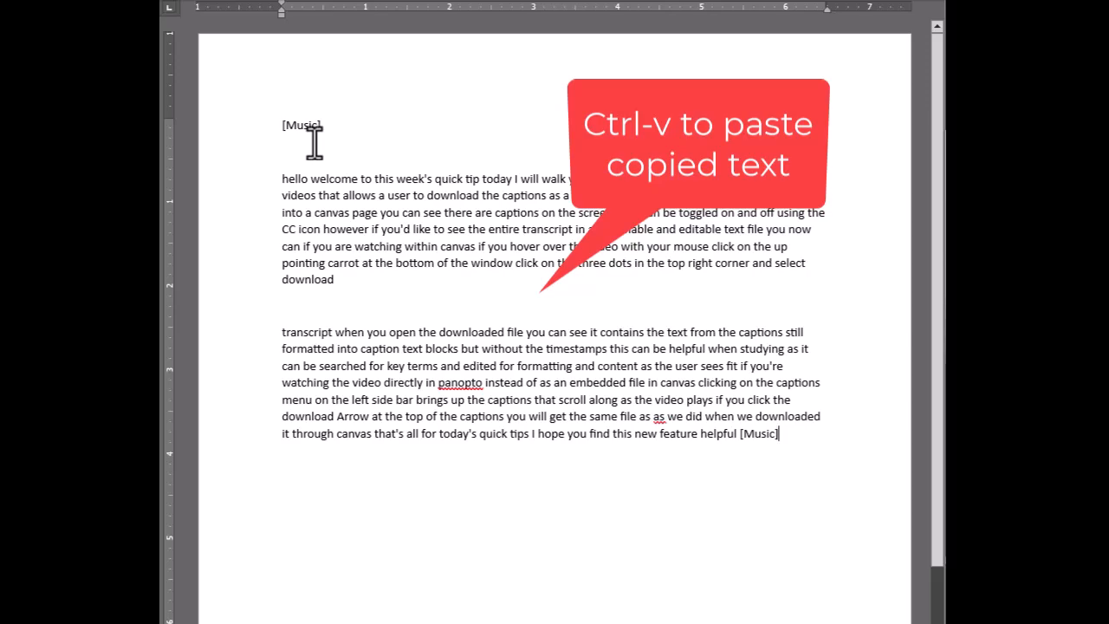
click(314, 149)
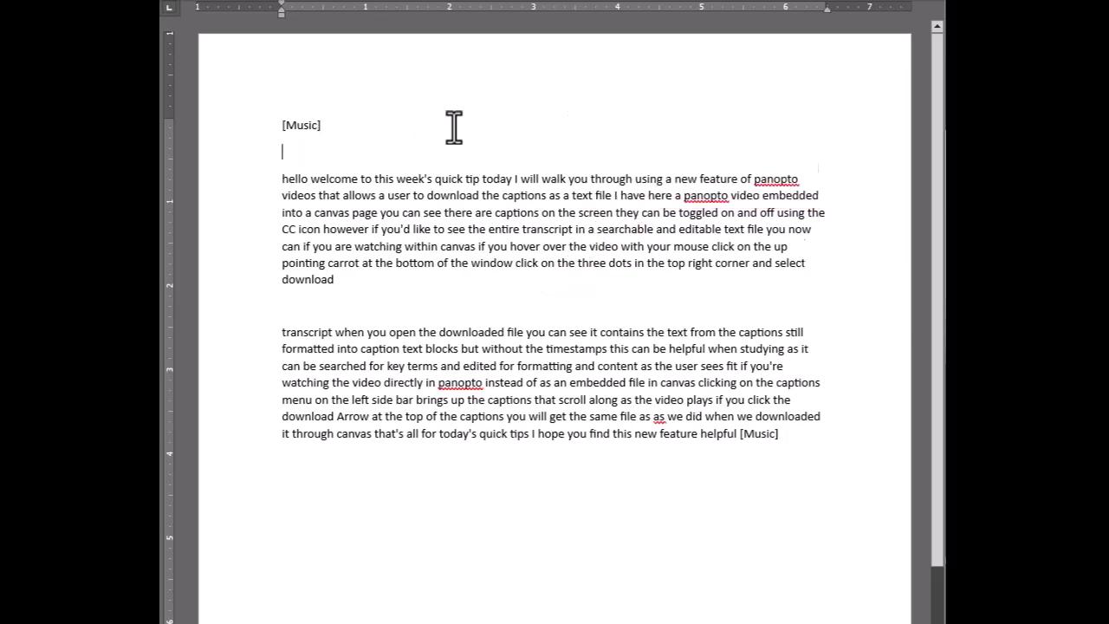
key(Delete)
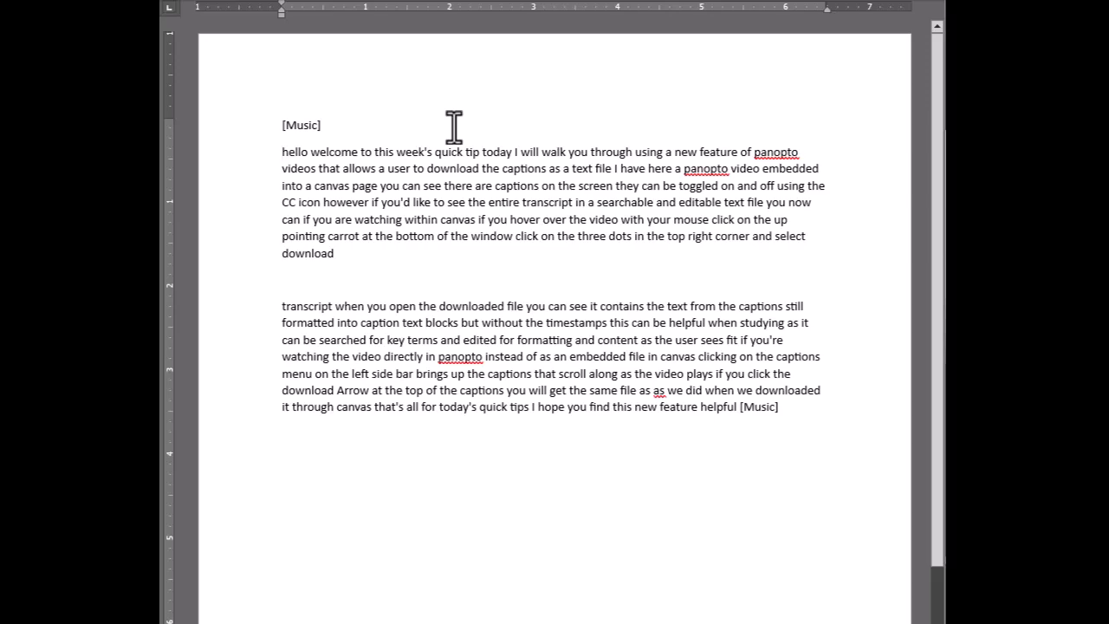
Correct the capitalization and punctuation of the opening sentence to read "Hello, welcome to this week's Quick Tip."
text(H)
key(Delete)
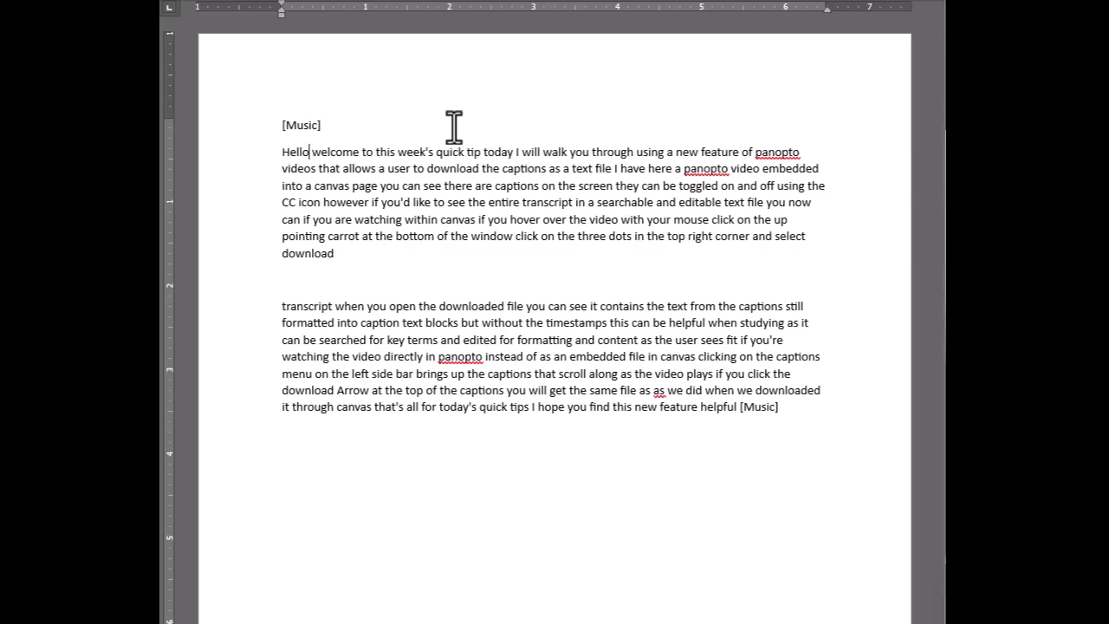
text(,)
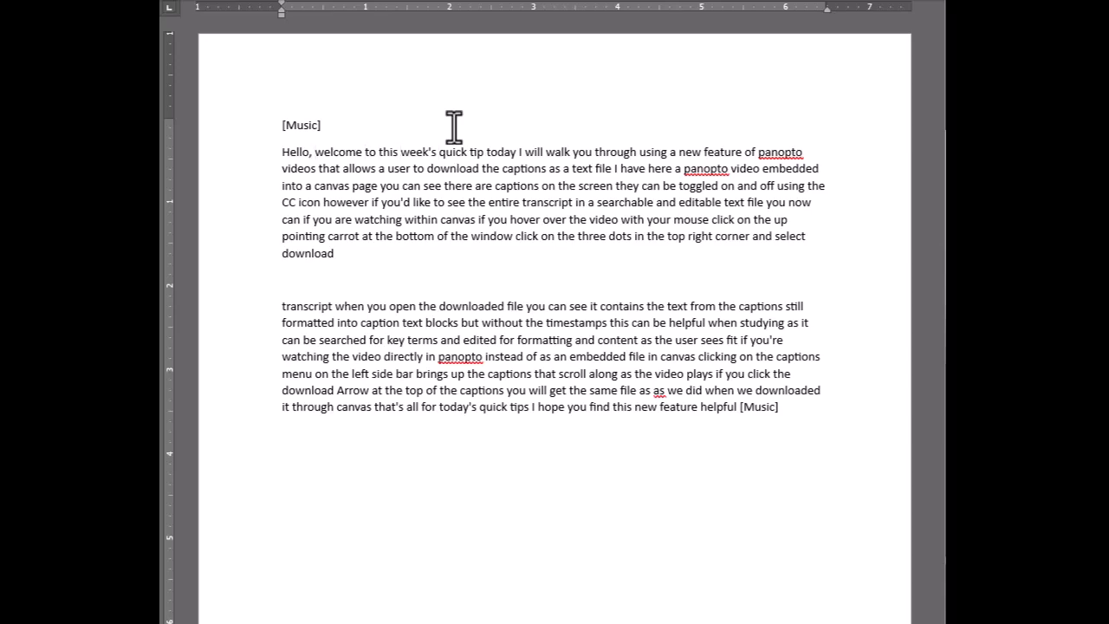
key(Delete)
text(Q)
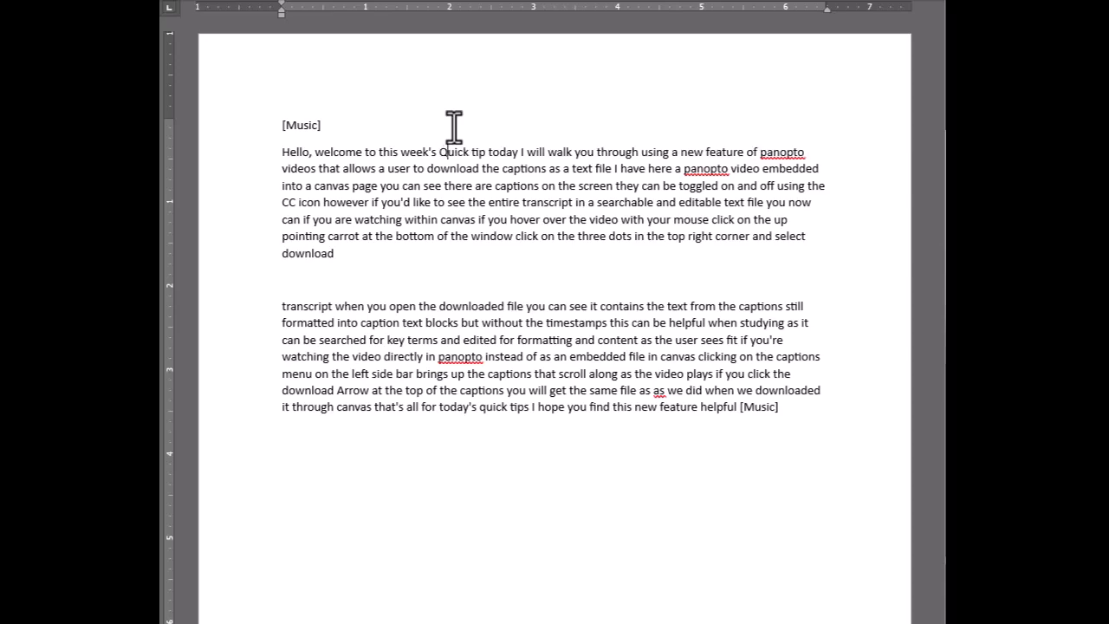
key(Delete)
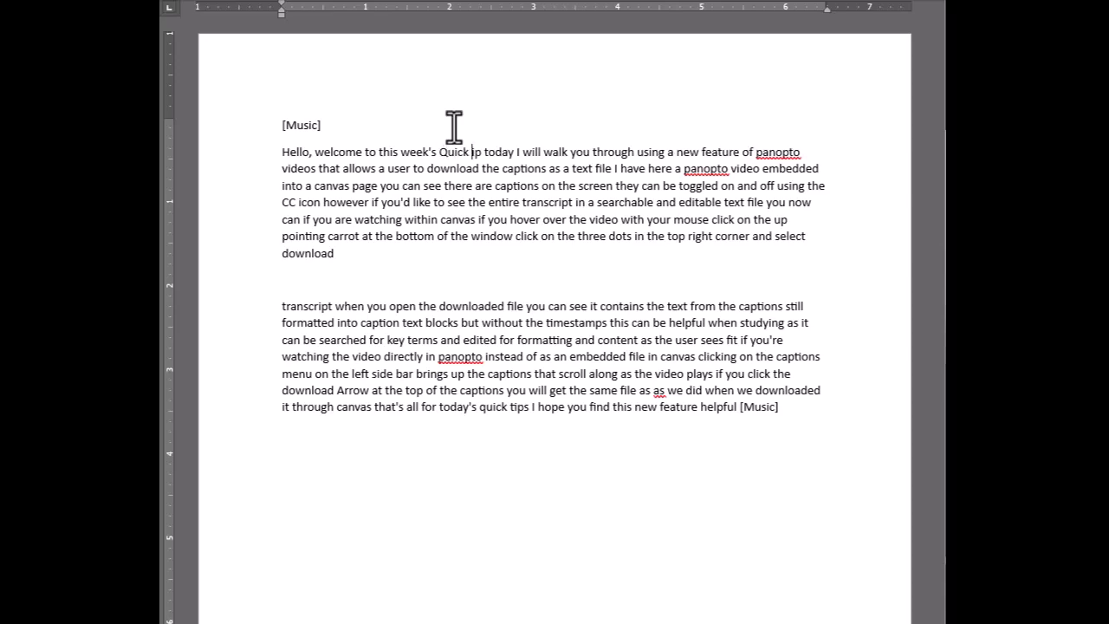
text(Tip)
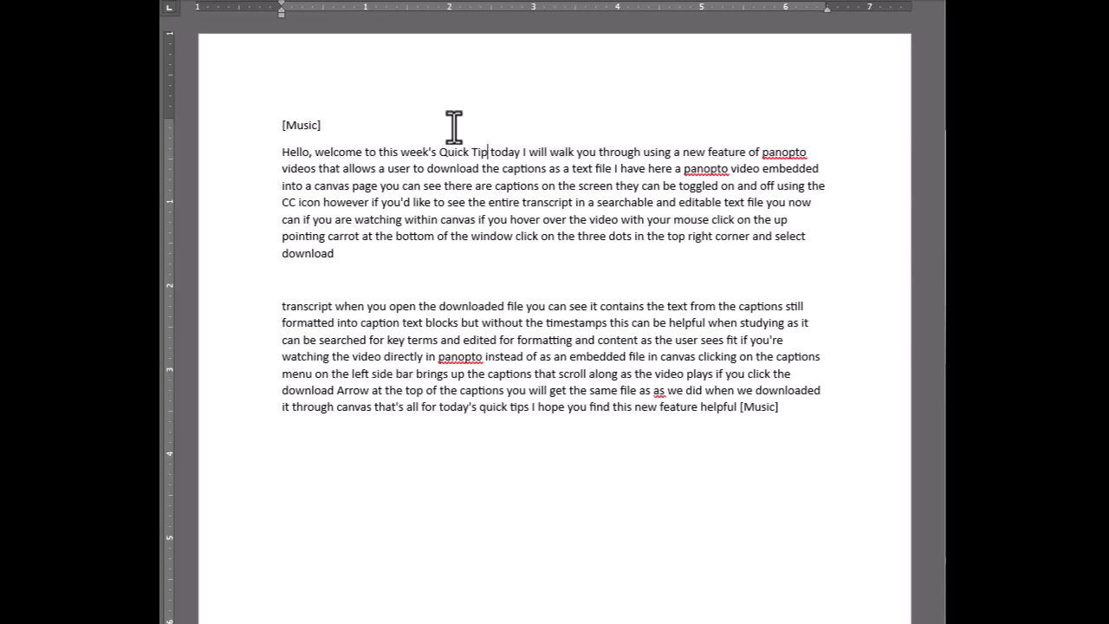
text(.)
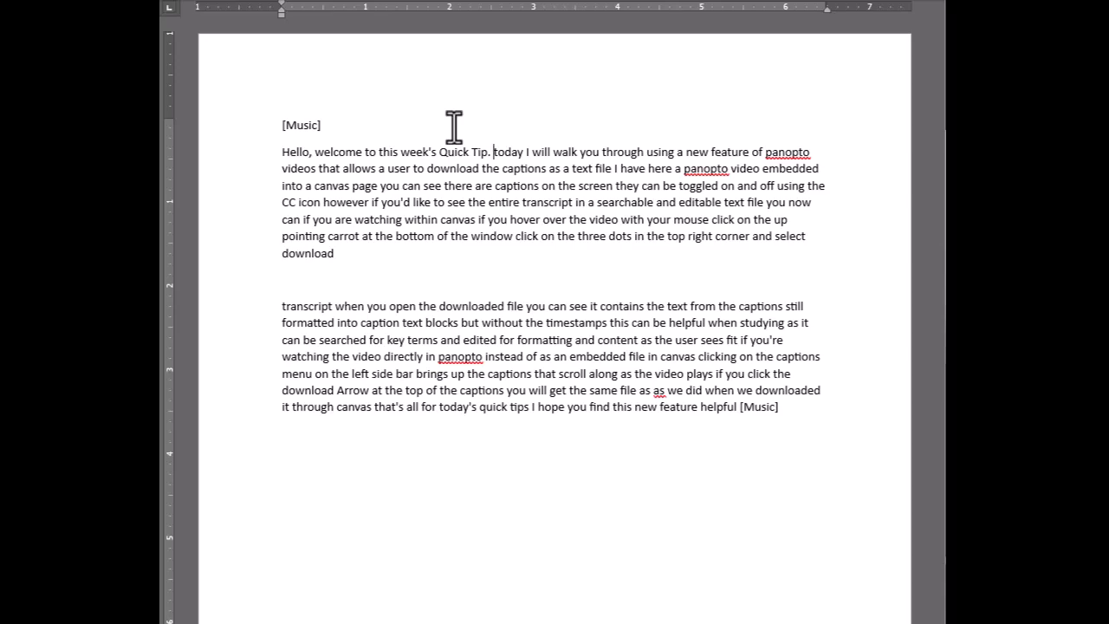
Start a new paragraph after the greeting and make its first word "Today," with a capital letter and comma
key(Return)
key(Delete)
text(Today,)
Replace "panopto" with the capitalized "Panopto" throughout the document
key(ctrl+Right)
key(ctrl+Right)
key(ctrl+Right)
key(ctrl+Right)
key(ctrl+Right)
key(ctrl+Right)
key(ctrl+shift+Right)
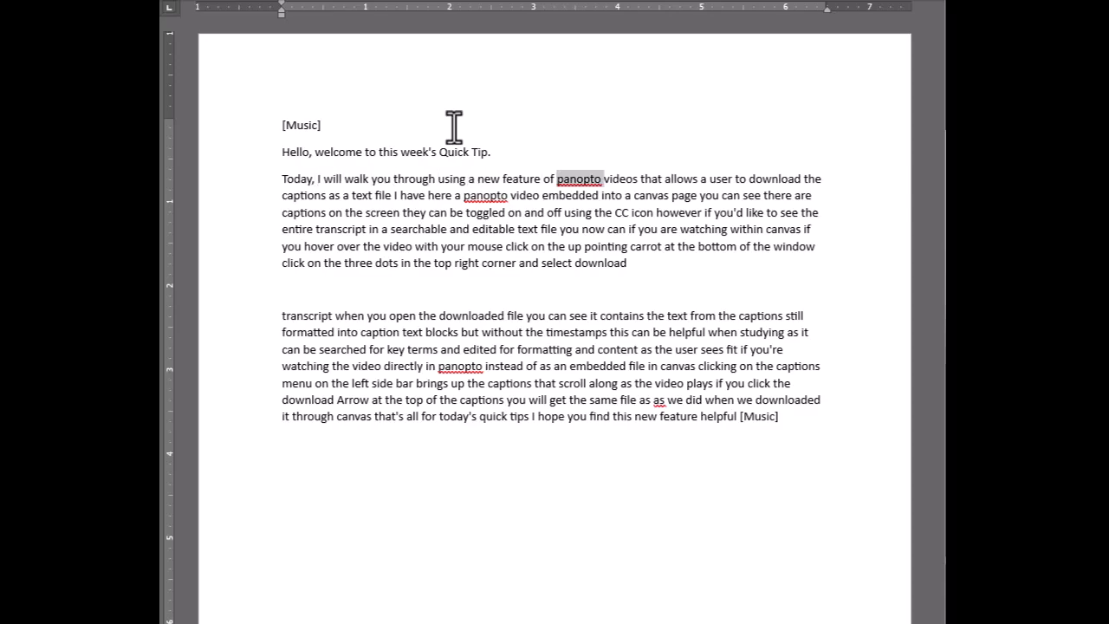
key(ctrl+h)
click(609, 372)
key(Escape)
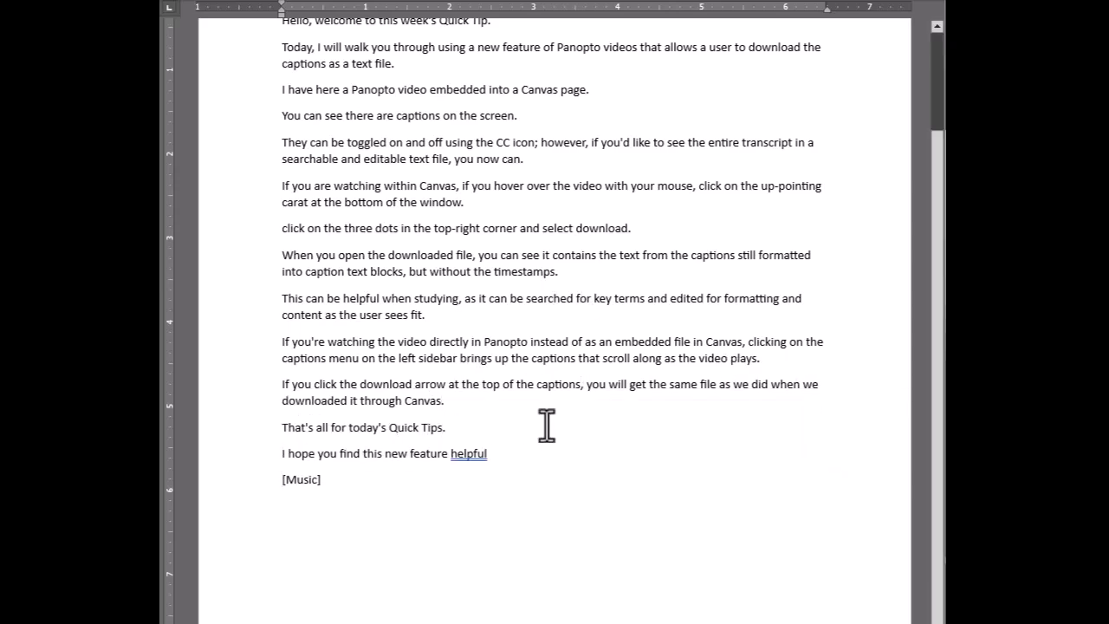
Copy the whole corrected transcript from Word and use it to replace the cleared English caption text in YouTube Studio
key(ctrl+a)
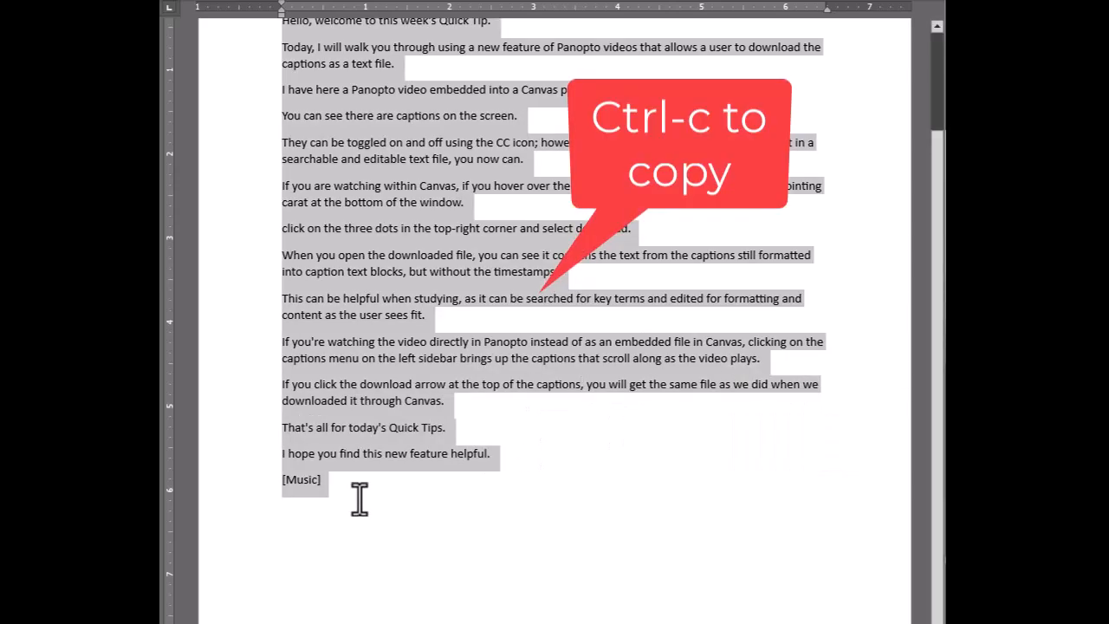
key(ctrl+c)
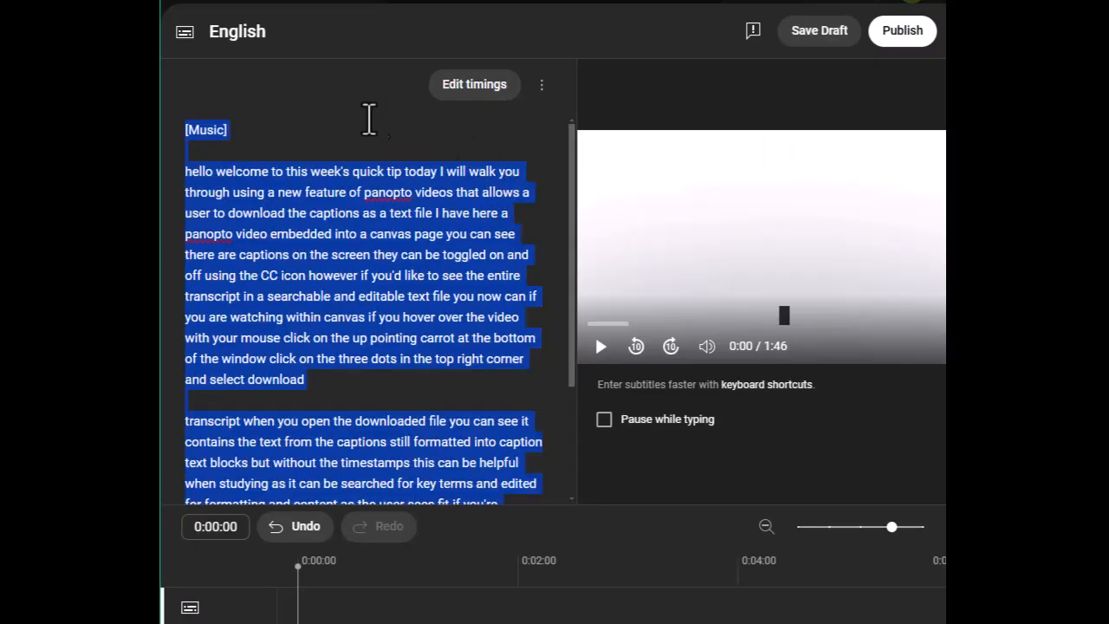
click(541, 87)
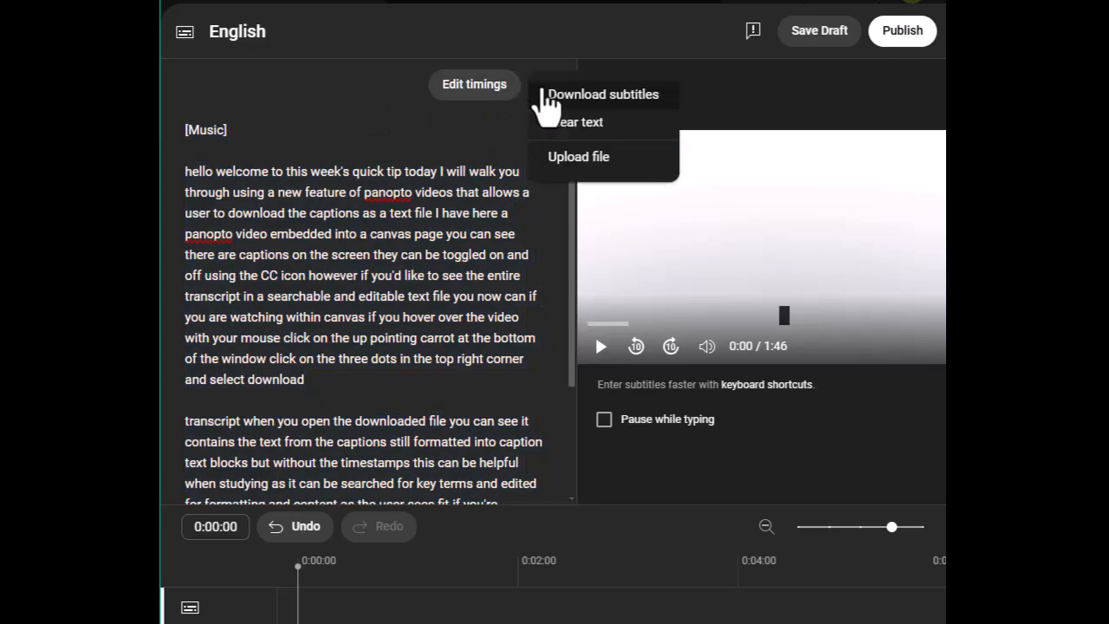
click(563, 125)
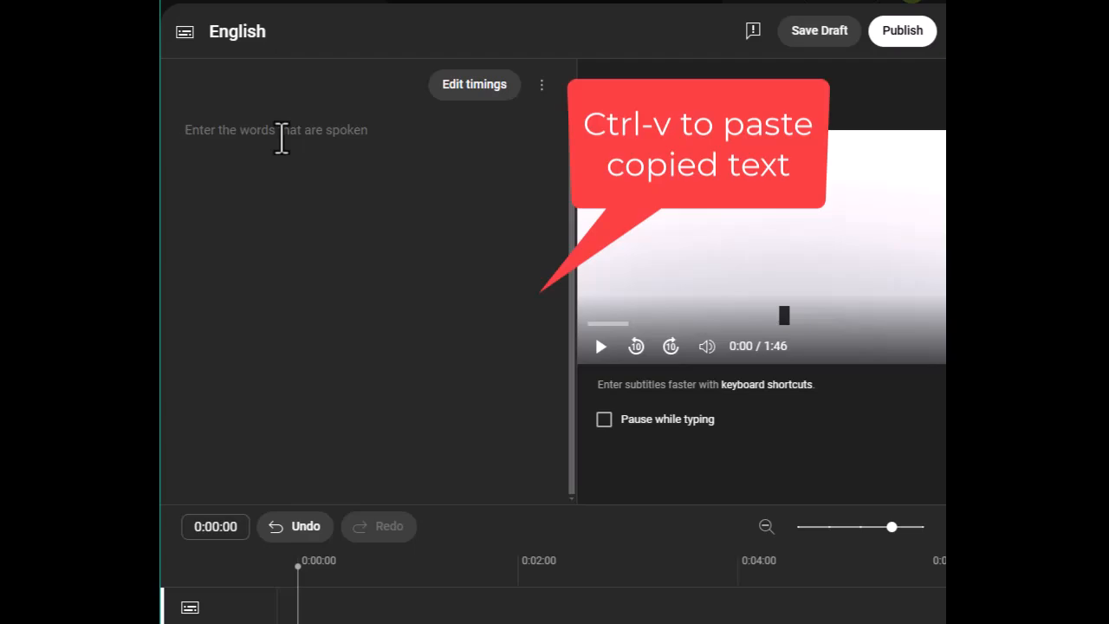
click(282, 137)
key(ctrl+v)
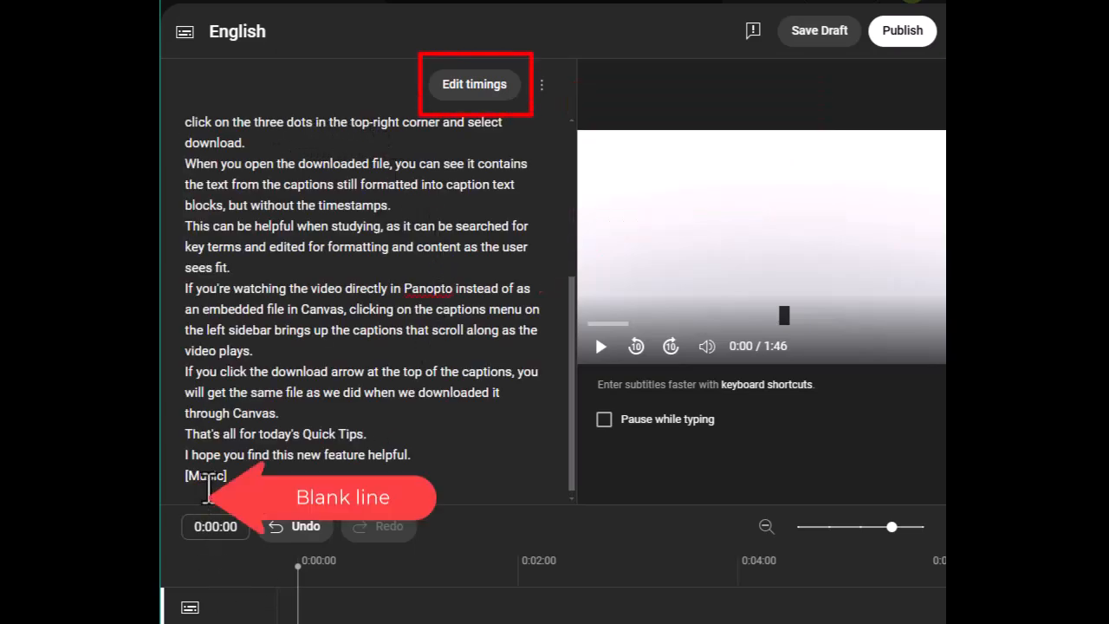
Remove the blank line after the final [Music] tag and switch the captions to timing editing
scroll(205, 502, up, 1)
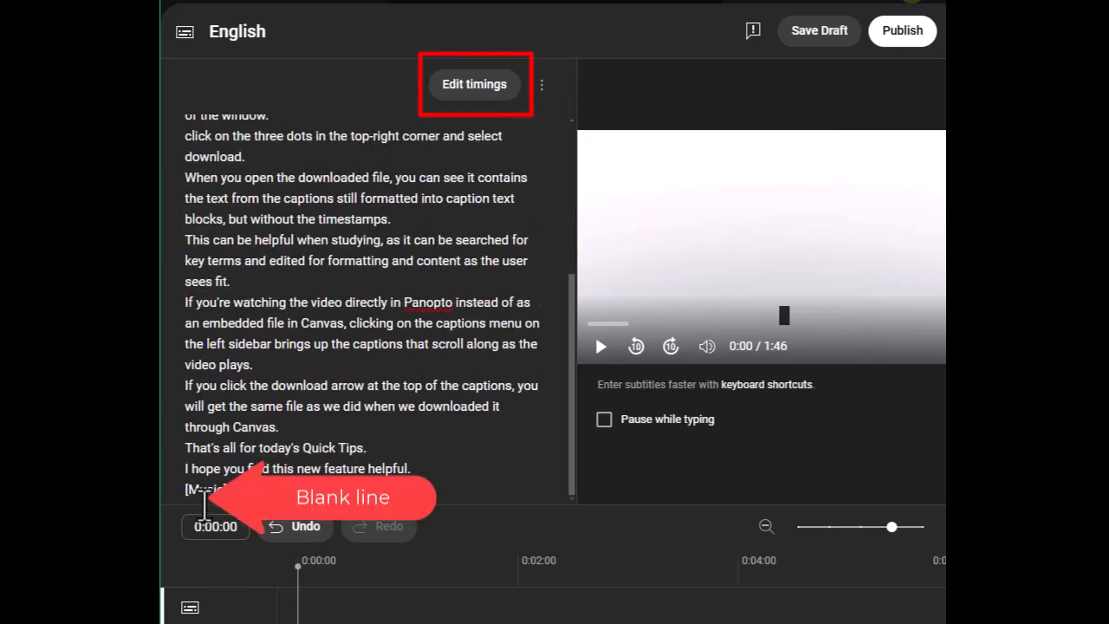
click(472, 102)
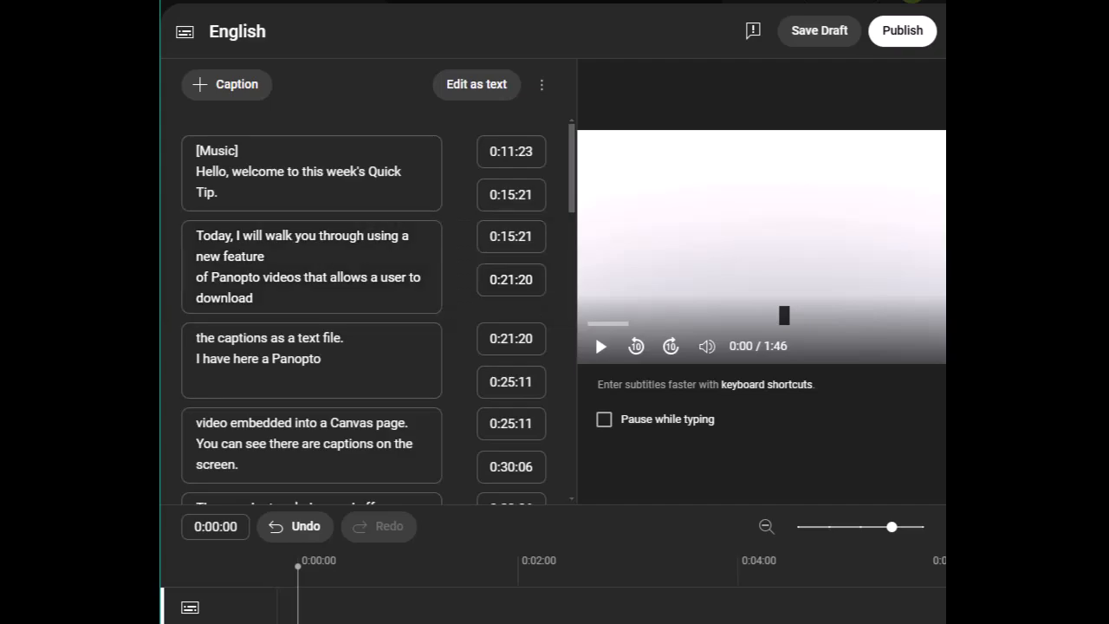
Review the timed caption segments one by one against the video preview, from the opening [Music] caption onward
scroll(293, 227, down, 4)
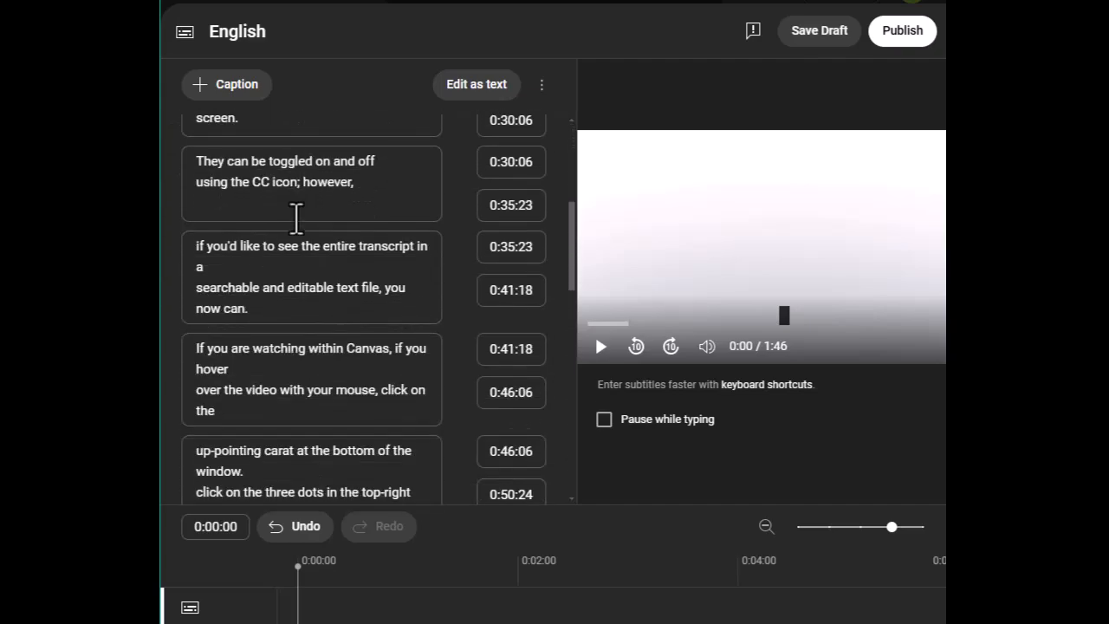
scroll(297, 223, up, 4)
click(335, 191)
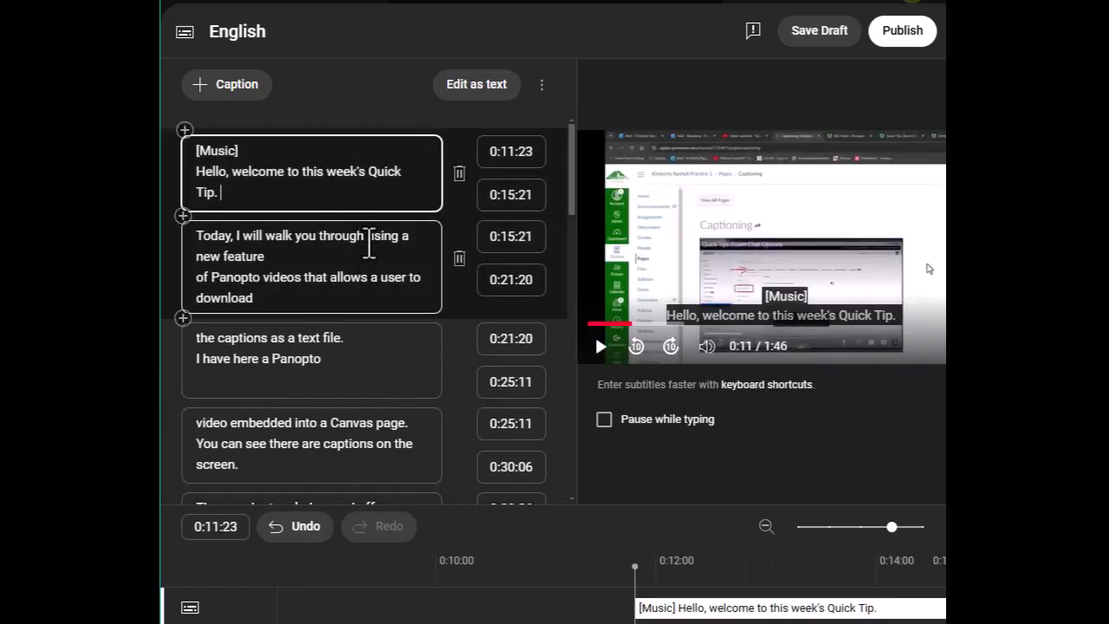
click(368, 241)
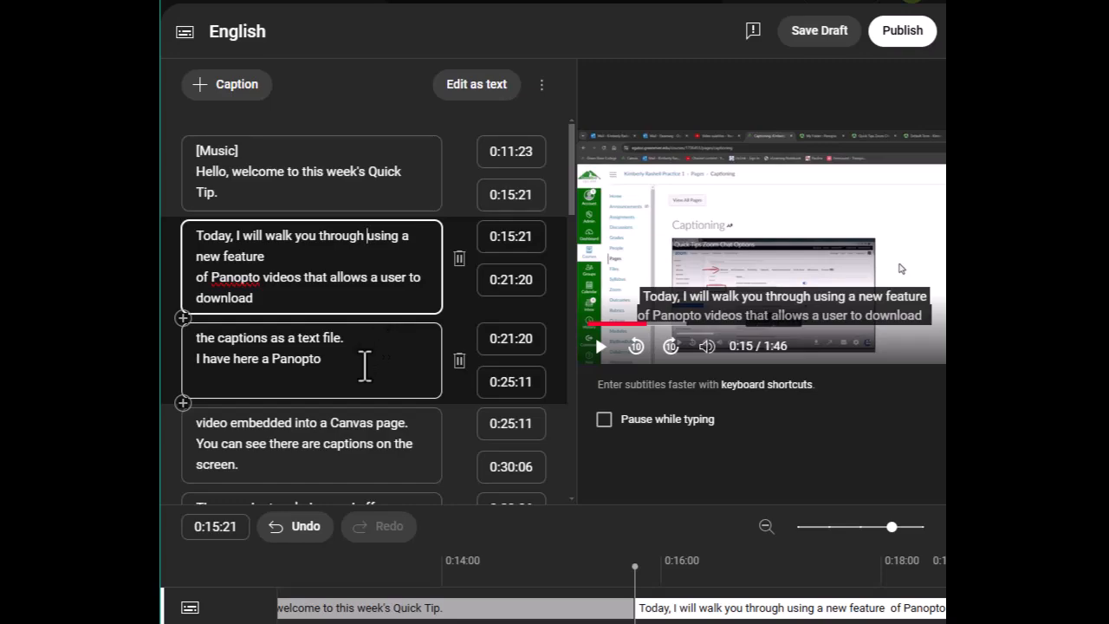
click(365, 366)
scroll(365, 366, down, 2)
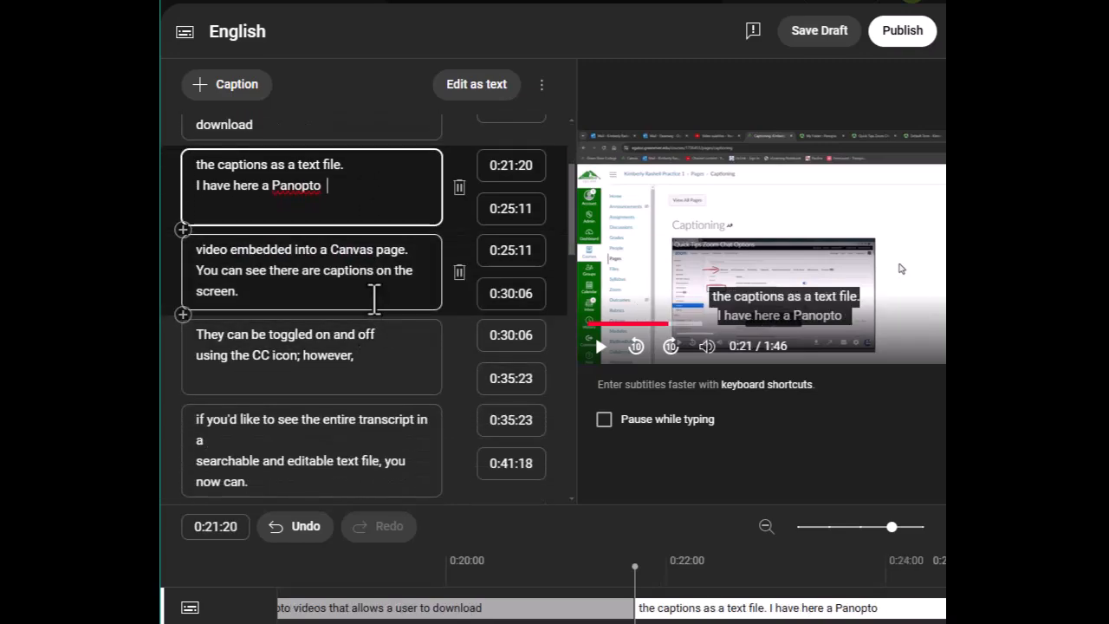
click(374, 300)
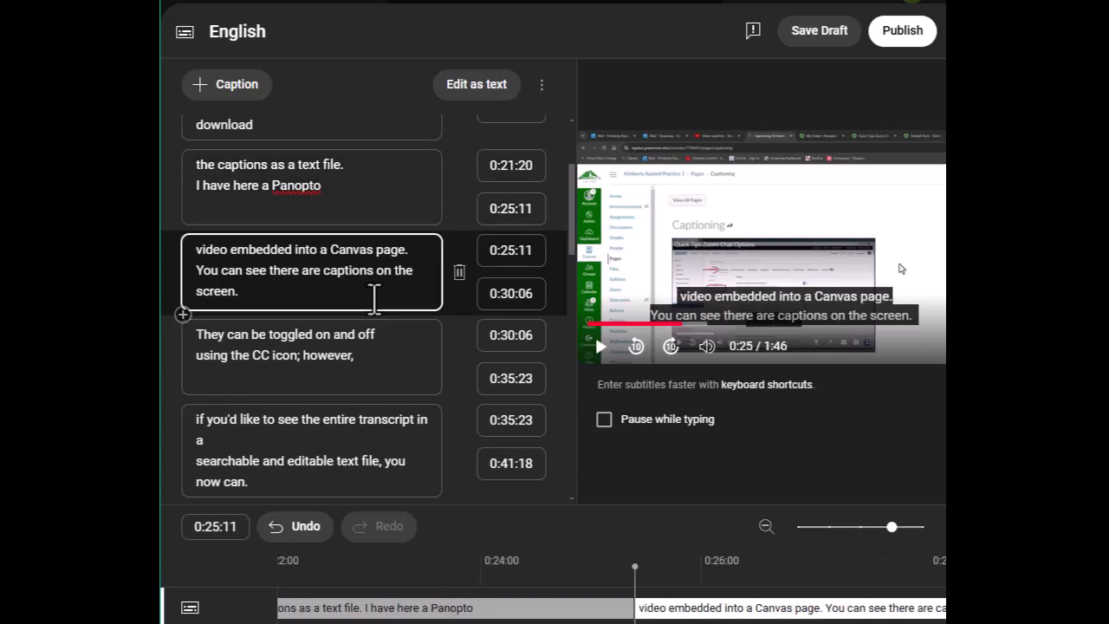
click(384, 362)
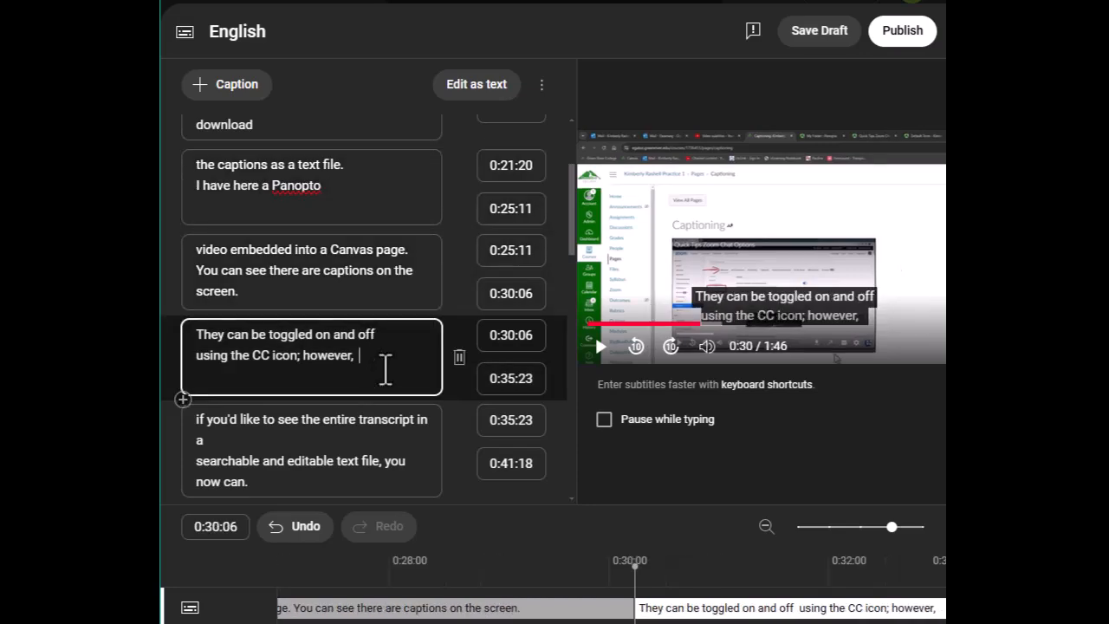
click(421, 442)
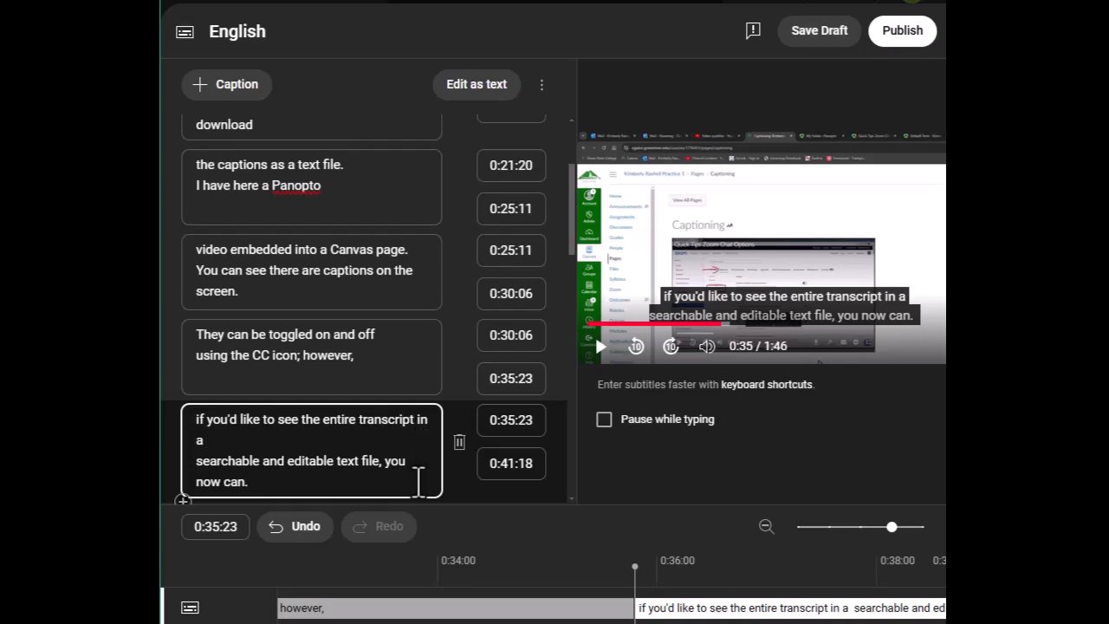
click(408, 286)
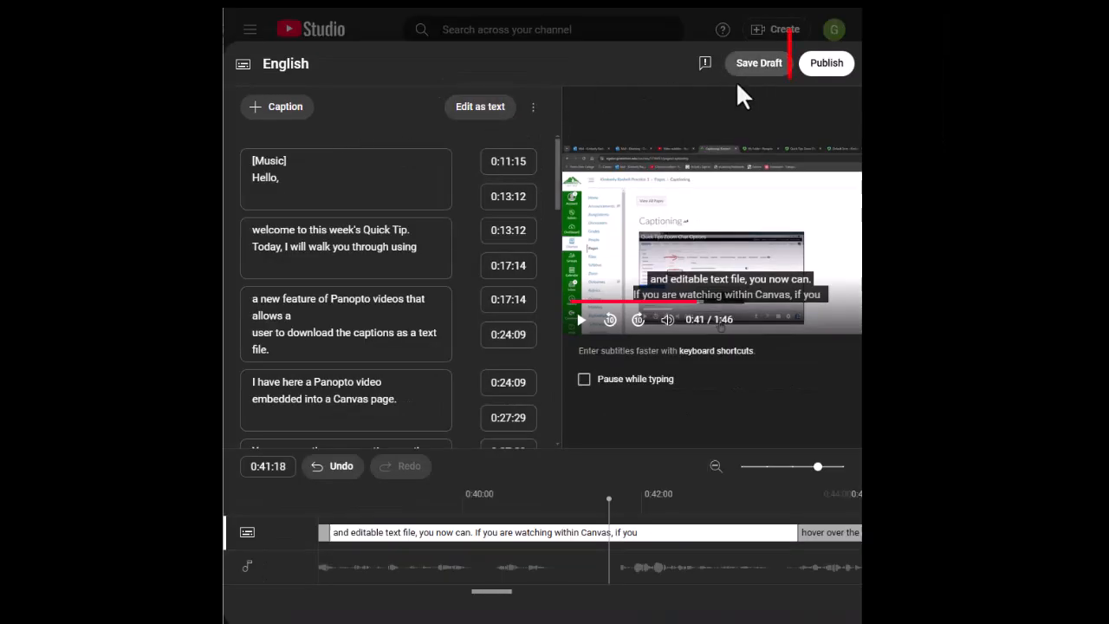
Publish the corrected English captions and delete the automatic English captions track from the video's subtitles
click(819, 74)
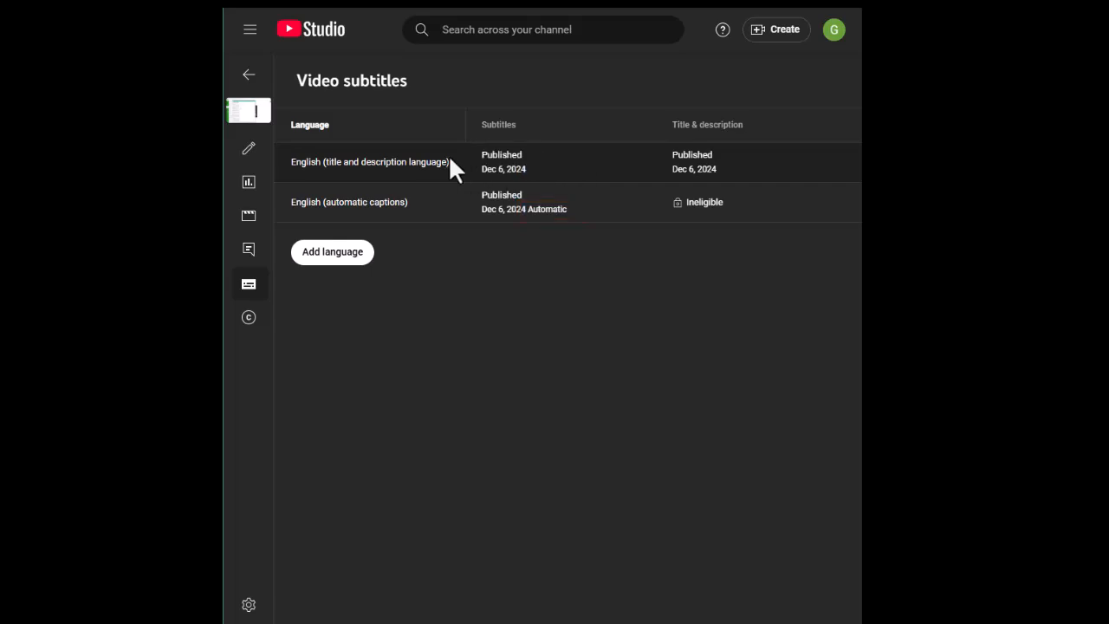
click(528, 202)
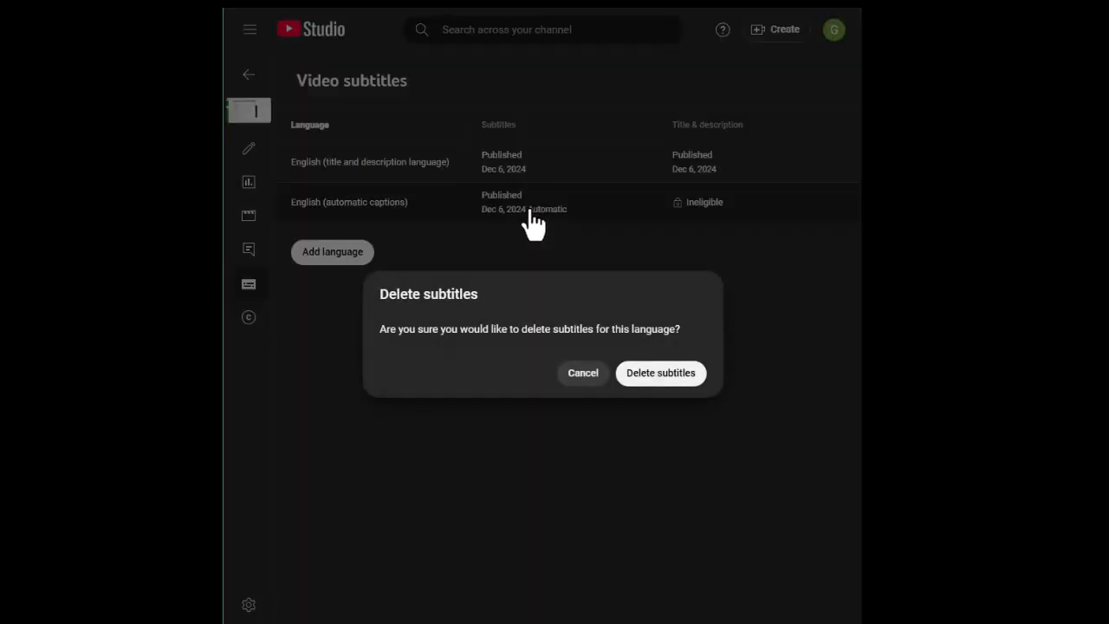
click(679, 379)
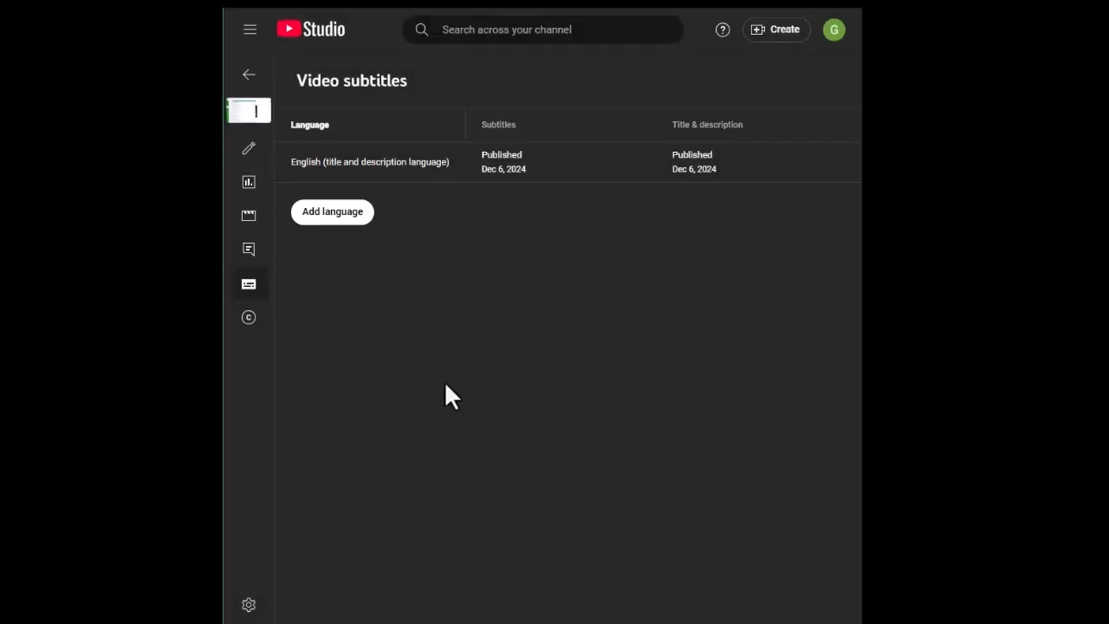
click(248, 119)
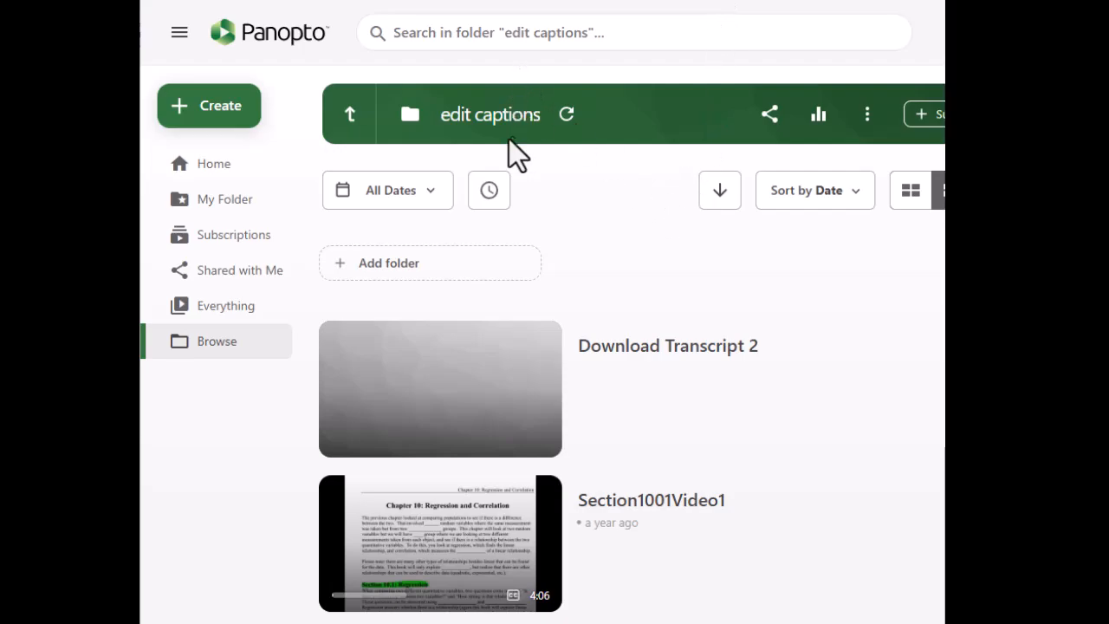
In Panopto, open the Download Transcript 2 video in the editor and bring up its English captions at the 0:24 caption
mouse_move(486, 392)
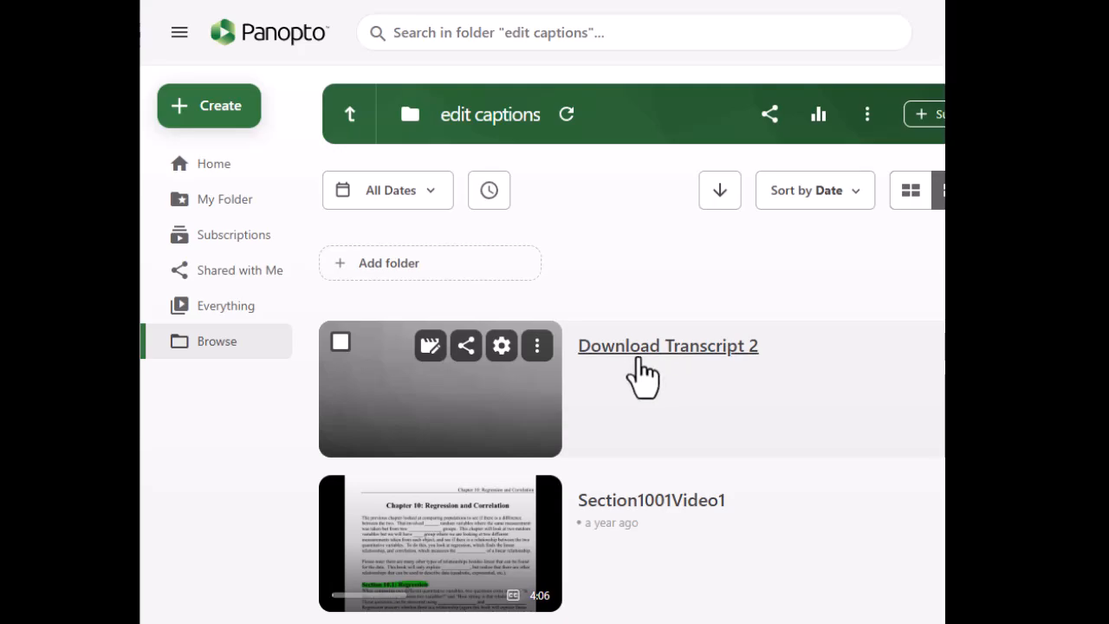
click(431, 347)
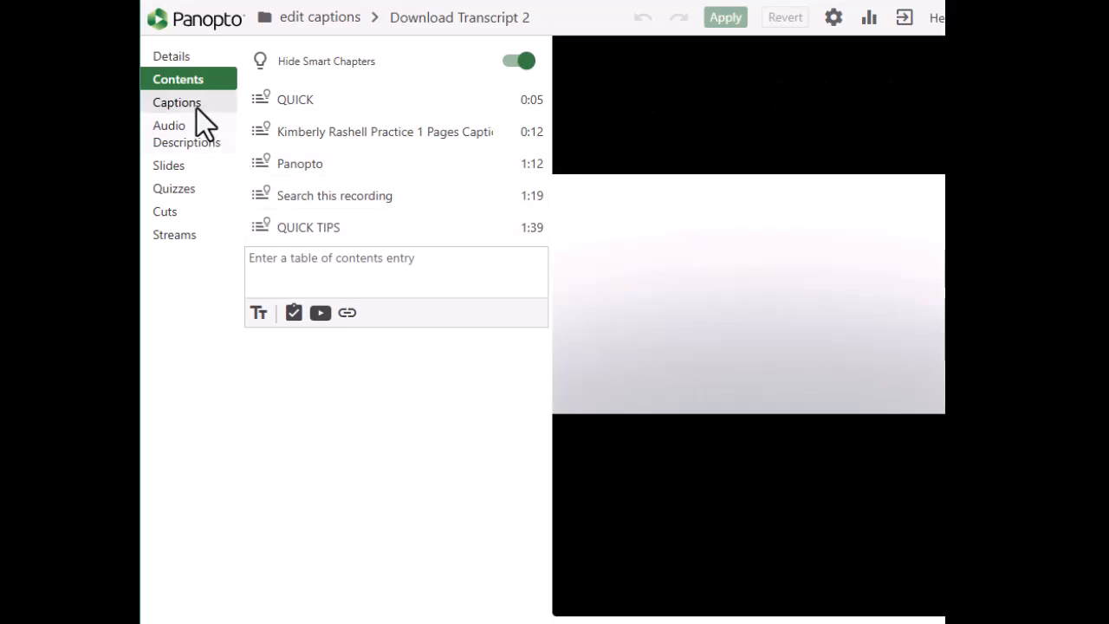
click(191, 103)
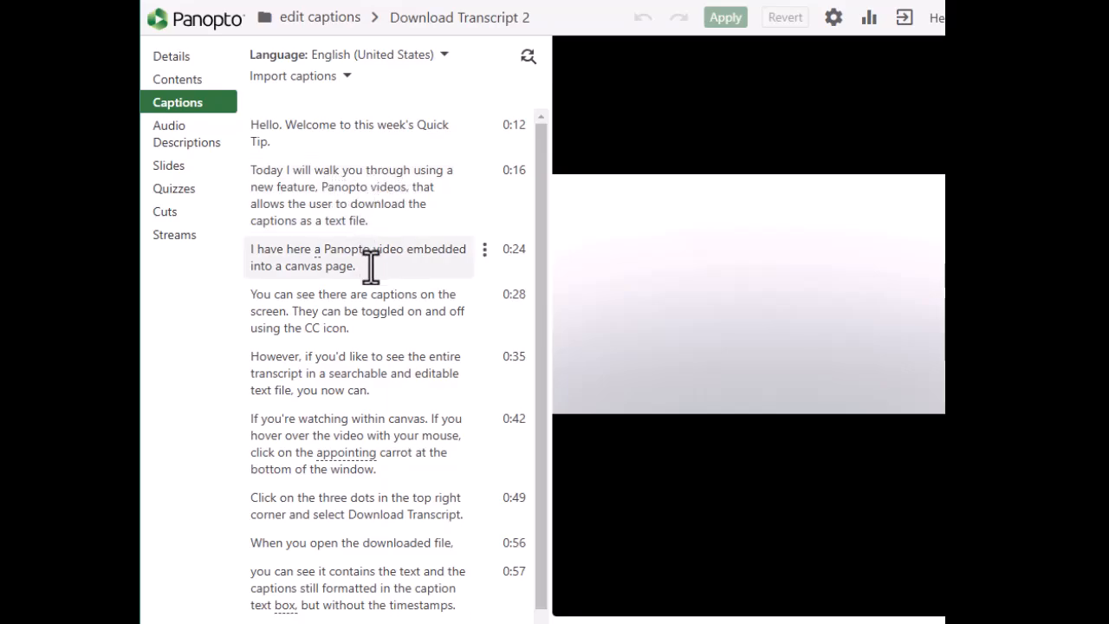
click(296, 269)
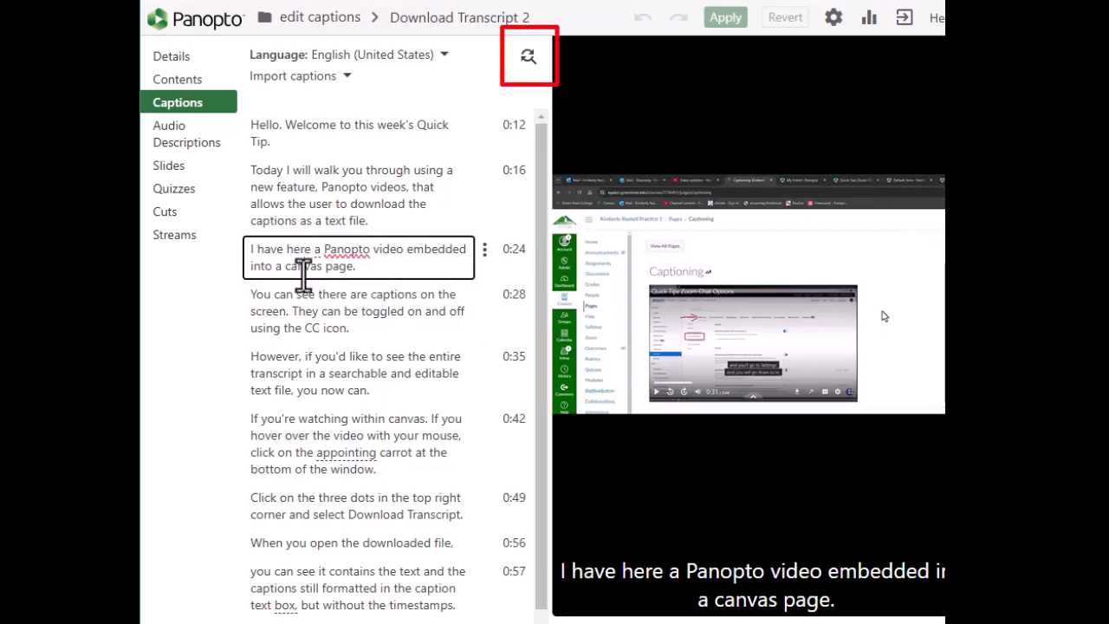
Find "canvas" in the captions and replace every occurrence with "Canvas"
click(529, 57)
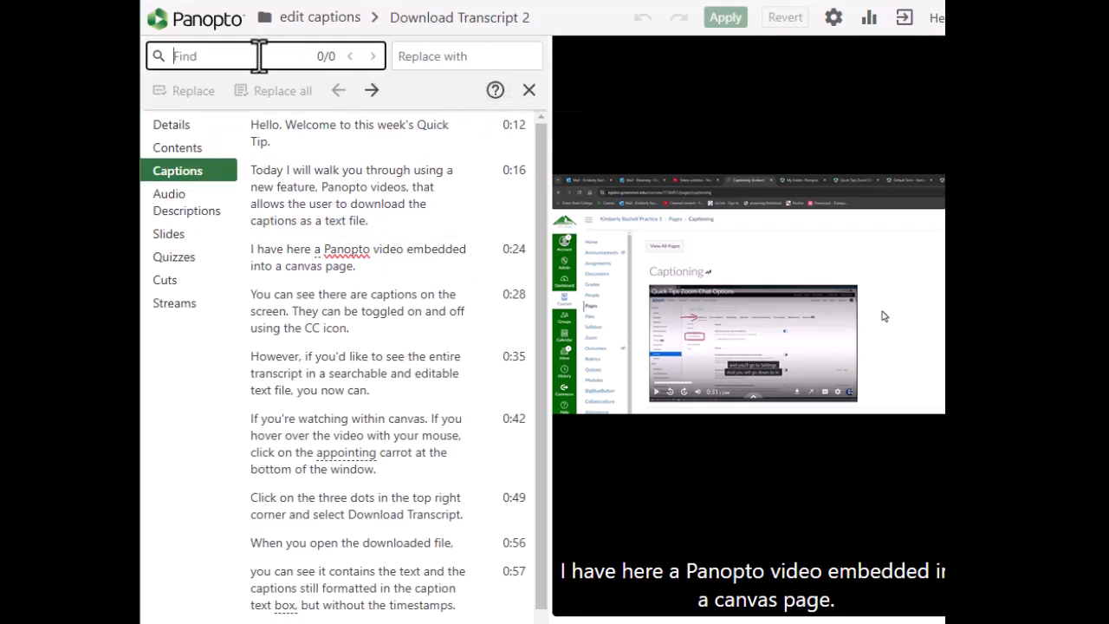
text(ca)
text(vas)
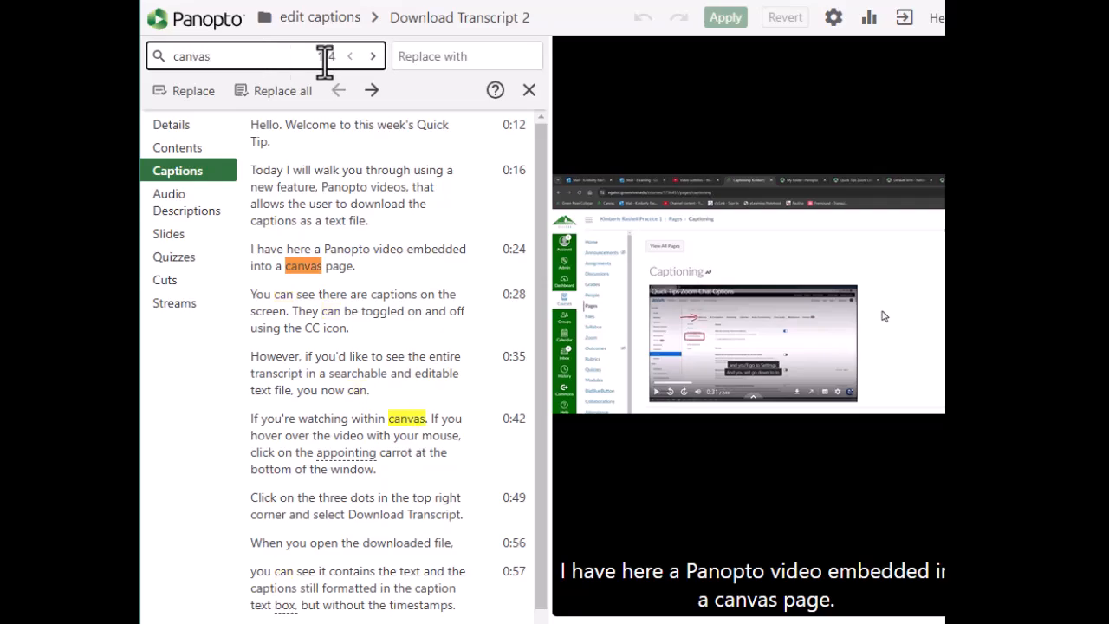
click(424, 52)
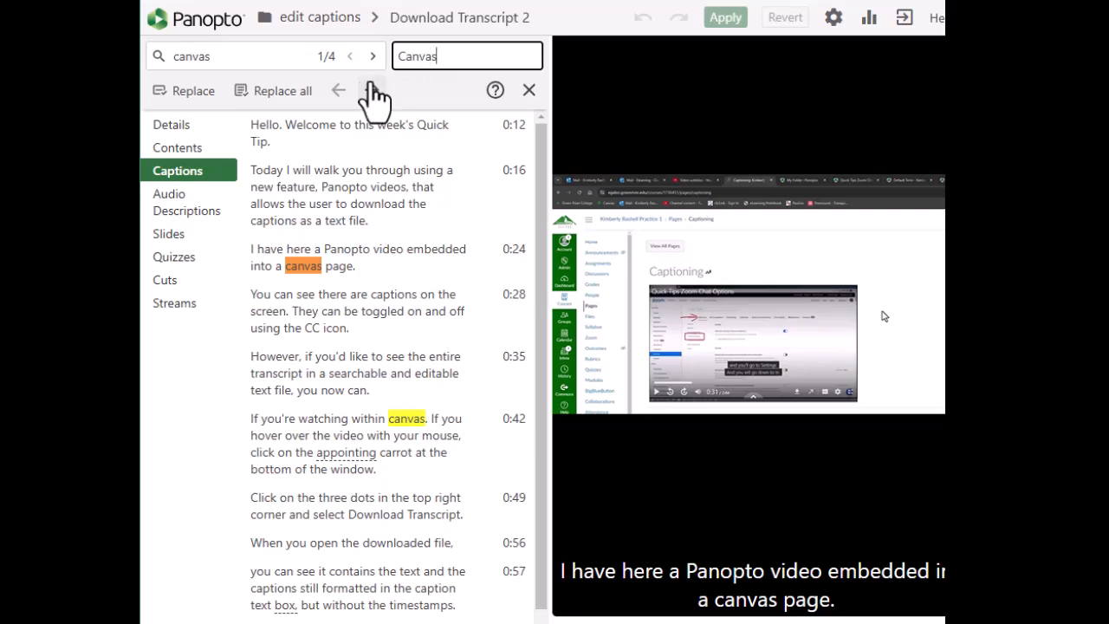
click(295, 97)
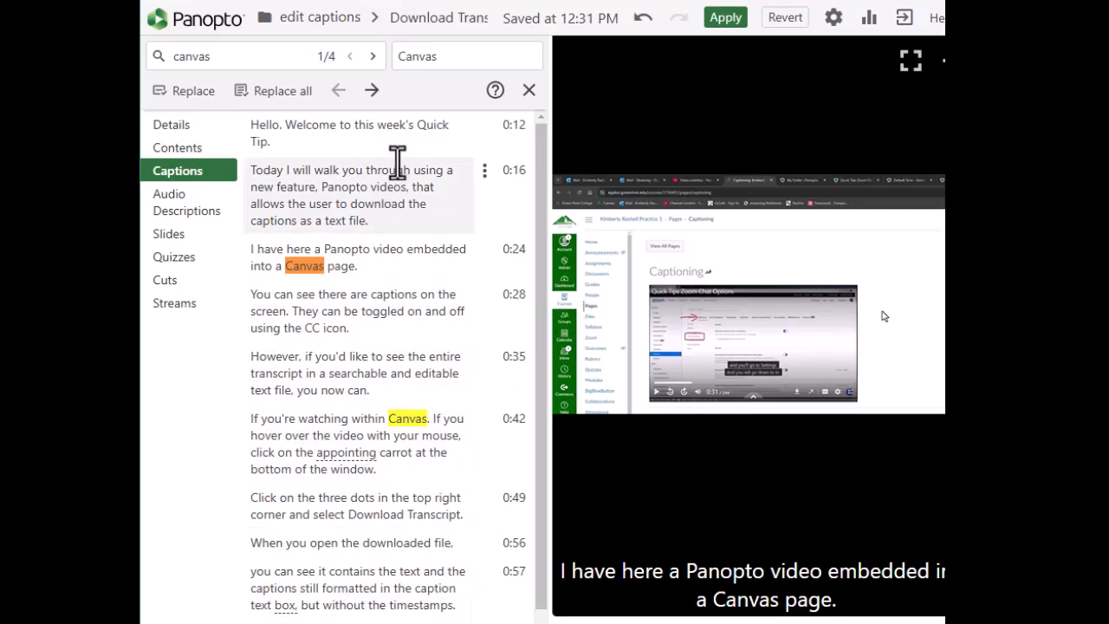
Step through the low-confidence words and correct "appointing carrot" in the 0:42 caption to "up-pointing carat"
click(373, 91)
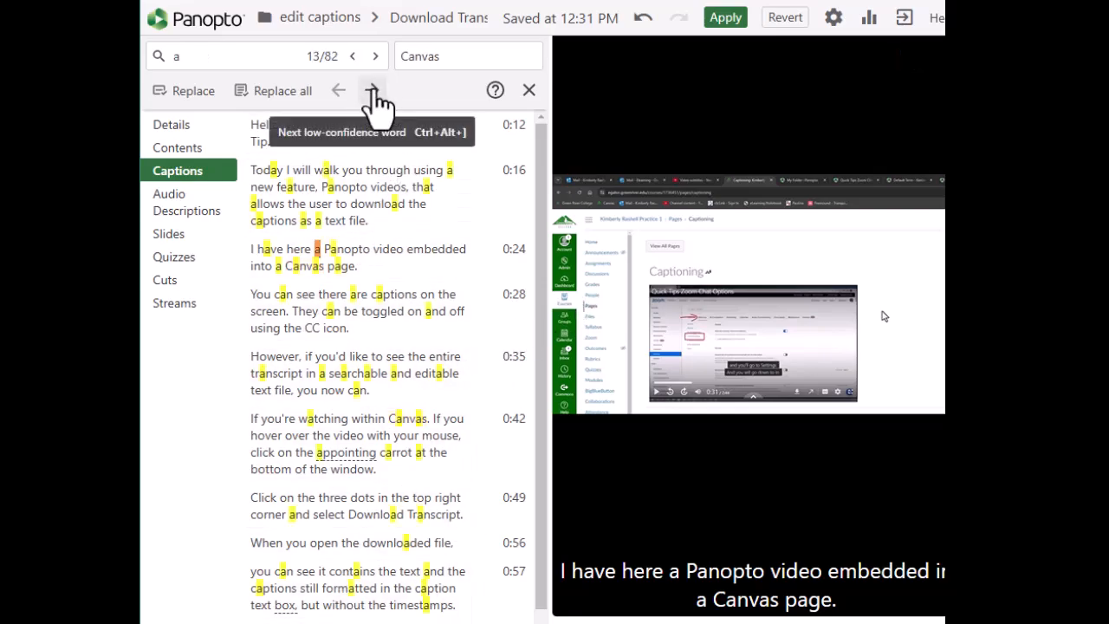
click(373, 91)
click(373, 91)
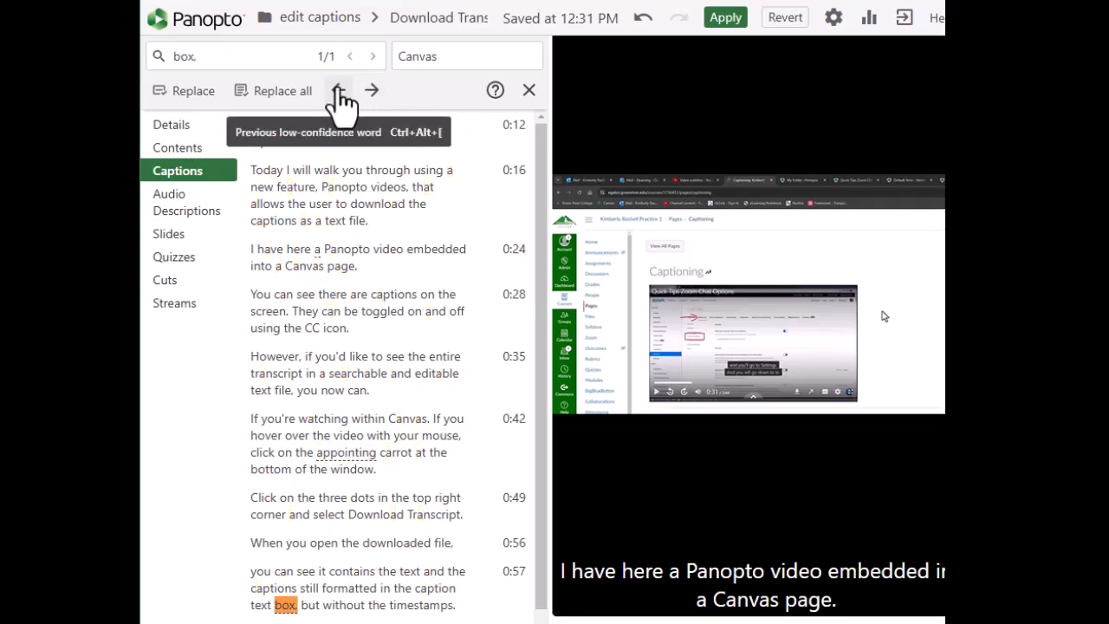
click(385, 451)
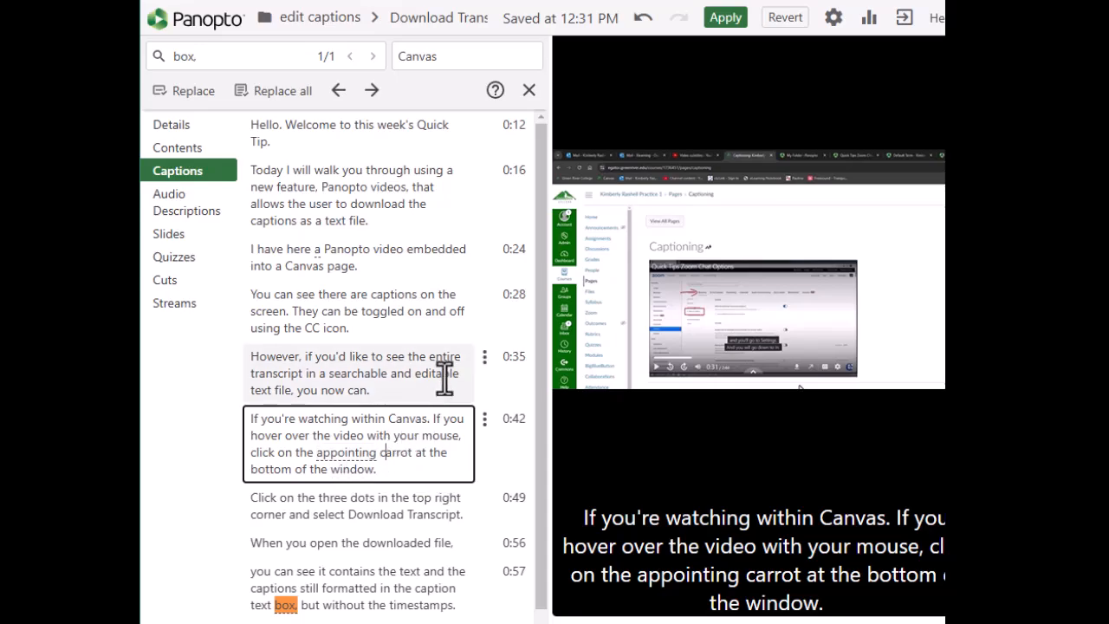
key(ctrl+Left)
key(ctrl+Left)
key(Delete)
key(Delete)
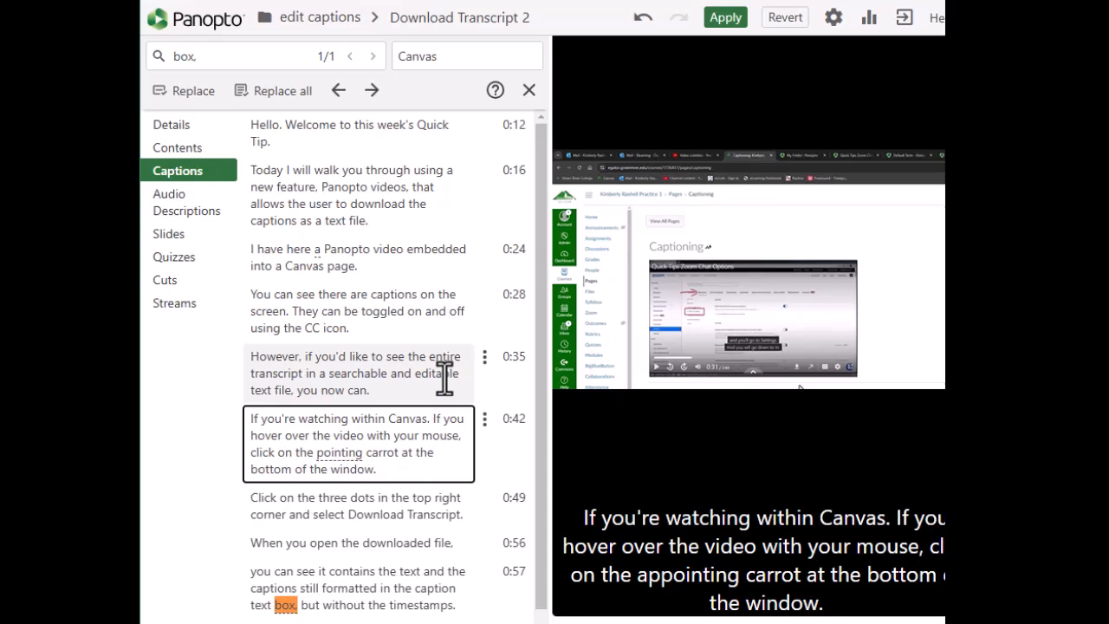
text(up-)
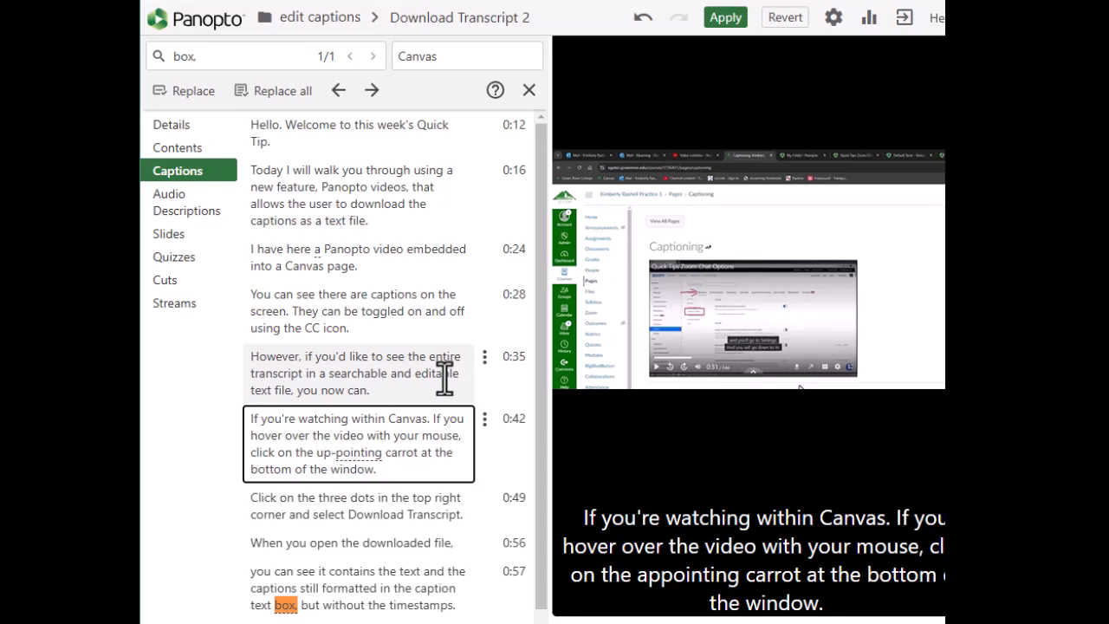
key(ctrl+Delete)
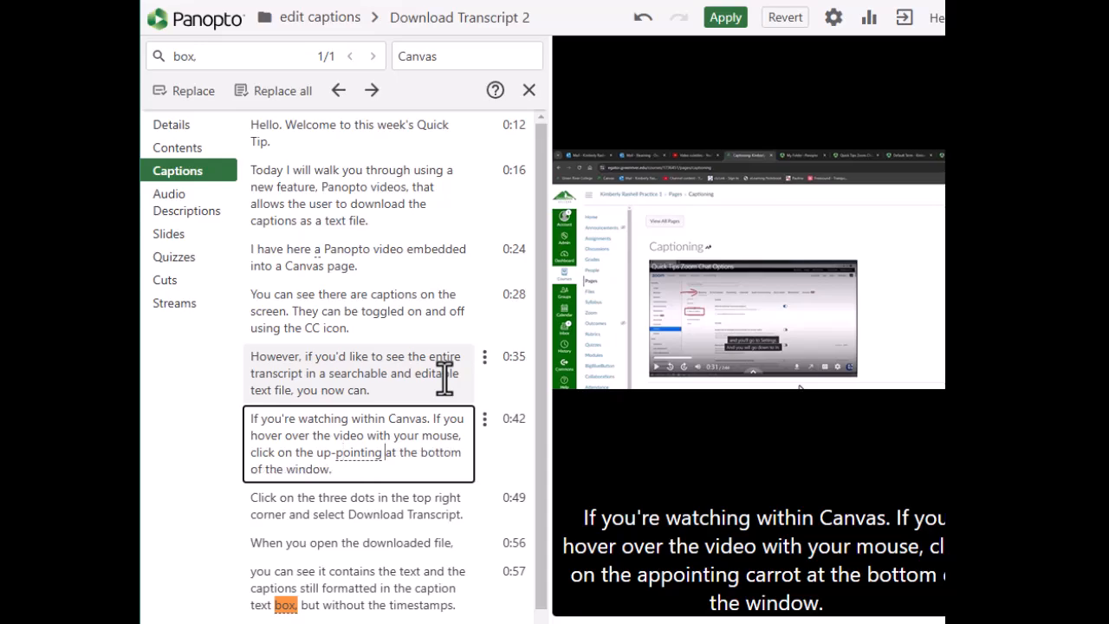
text(carat)
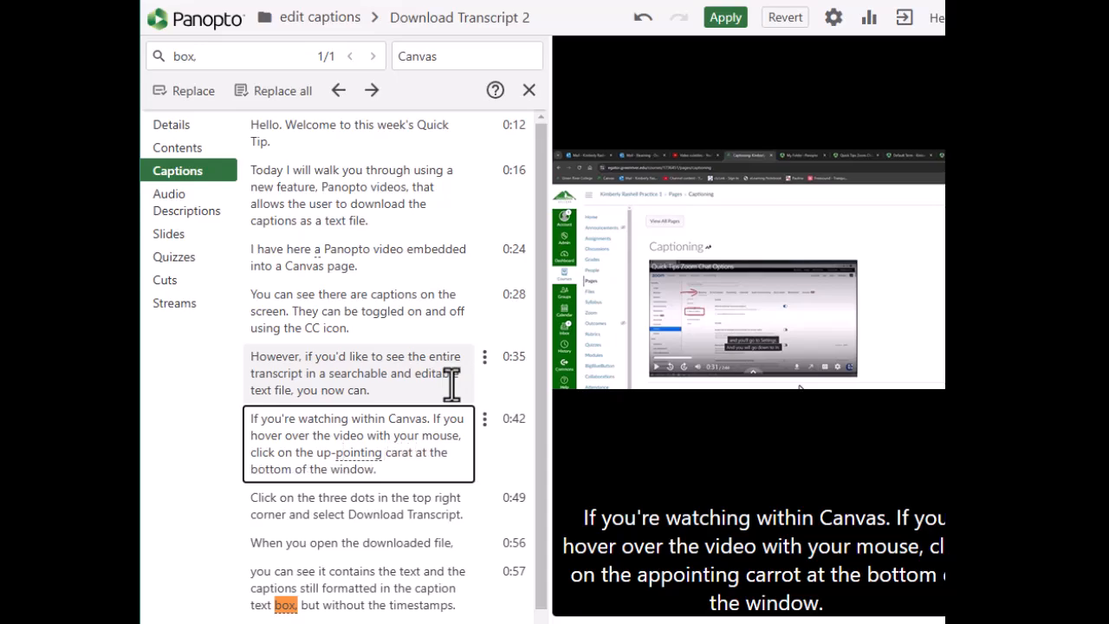
click(448, 317)
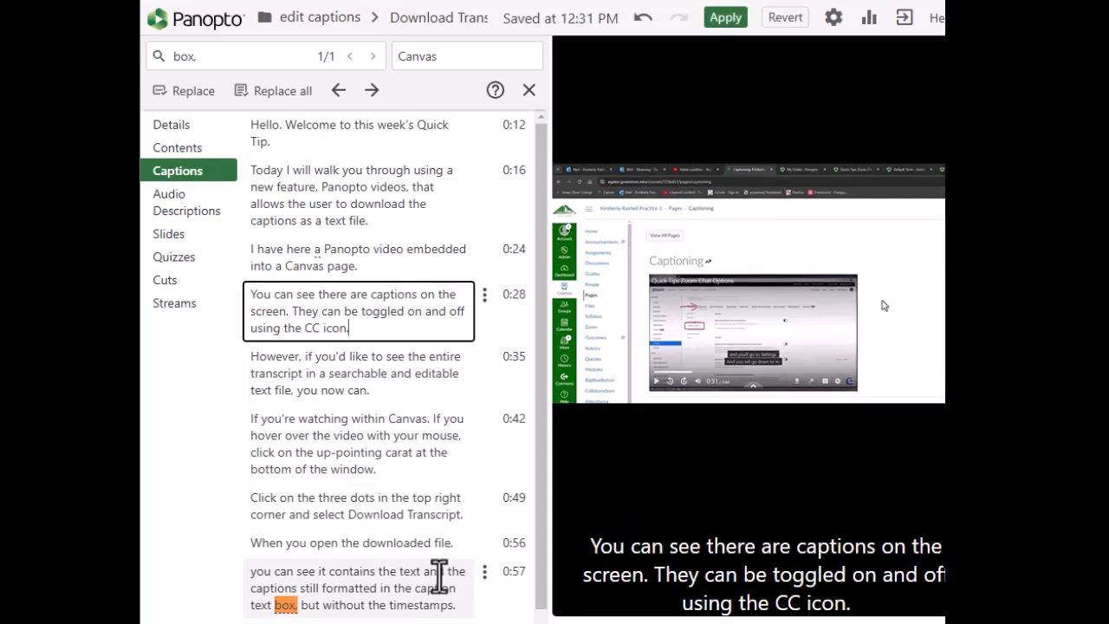
Look over the remaining captions, apply the caption changes to the video and close the editor
scroll(414, 568, down, 2)
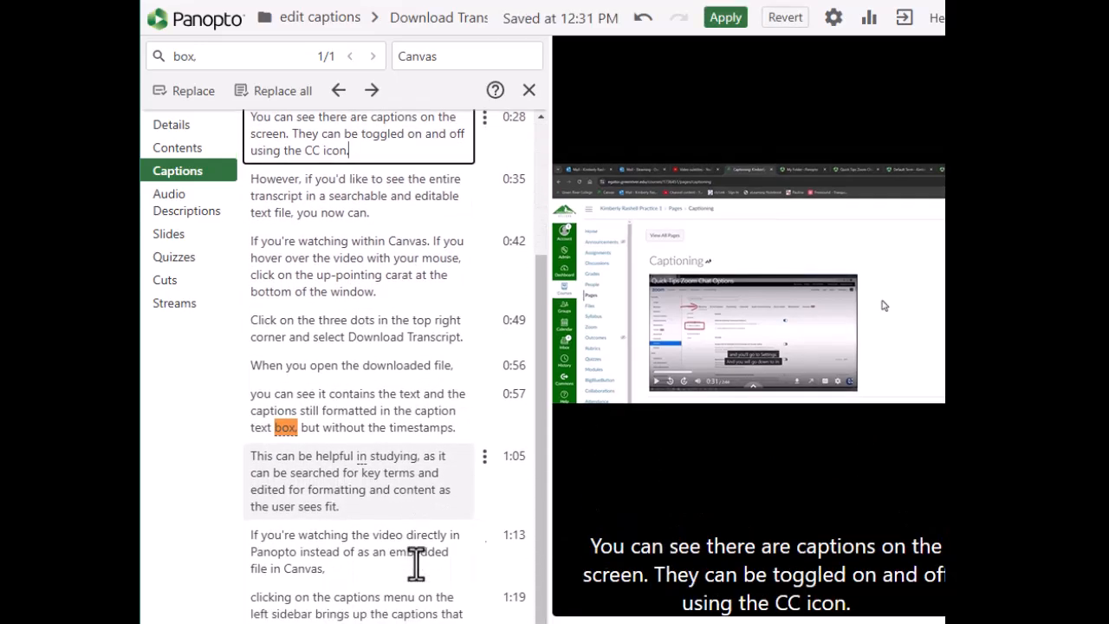
scroll(367, 490, down, 1)
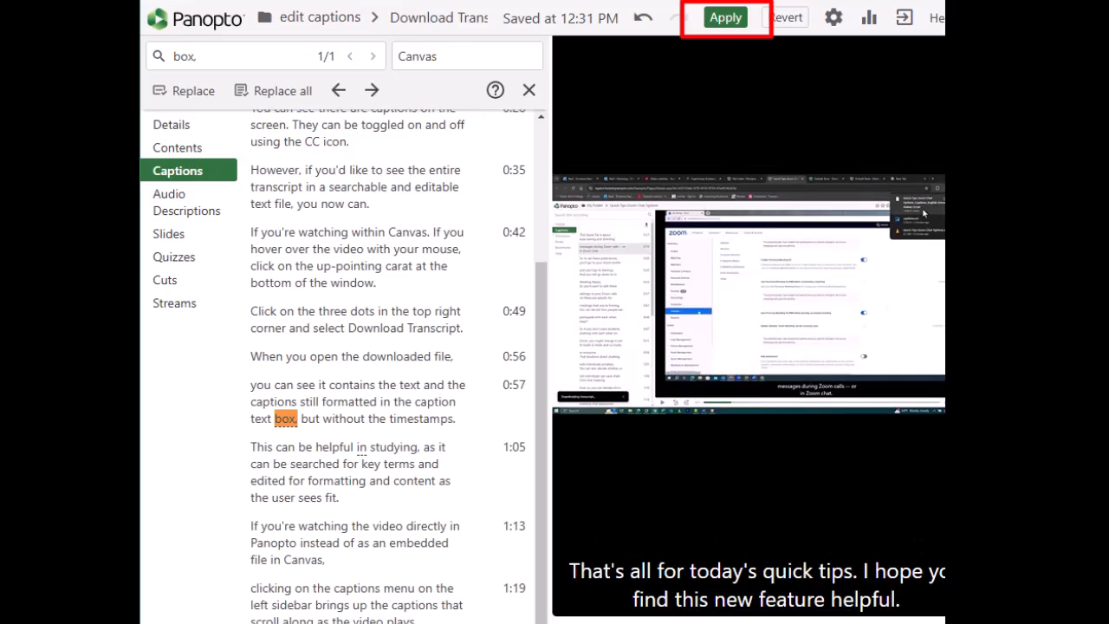
click(735, 21)
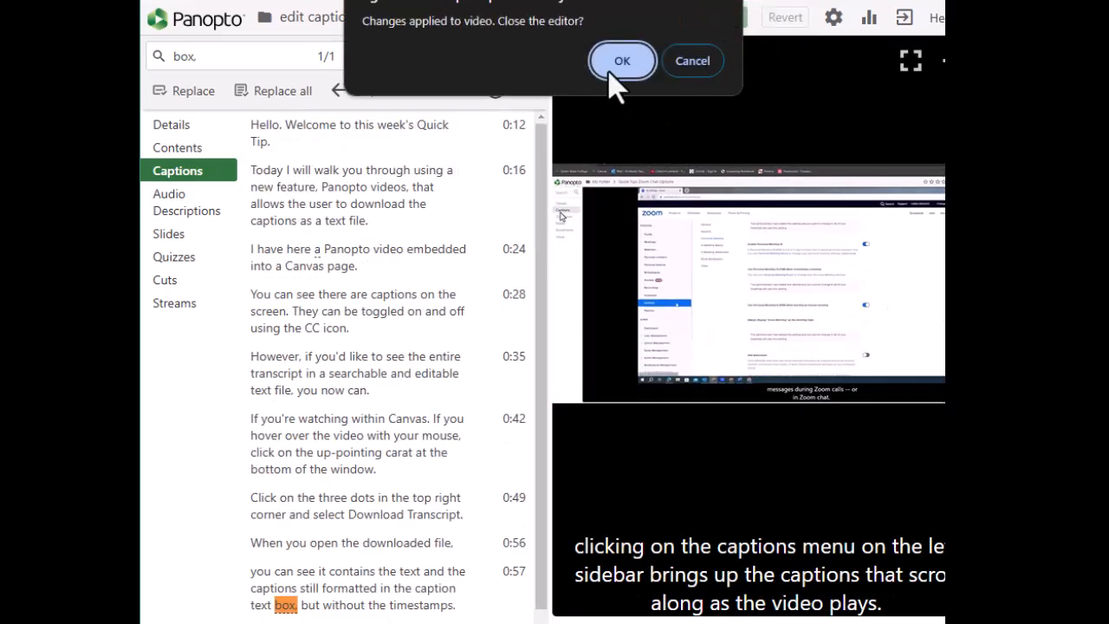
click(621, 57)
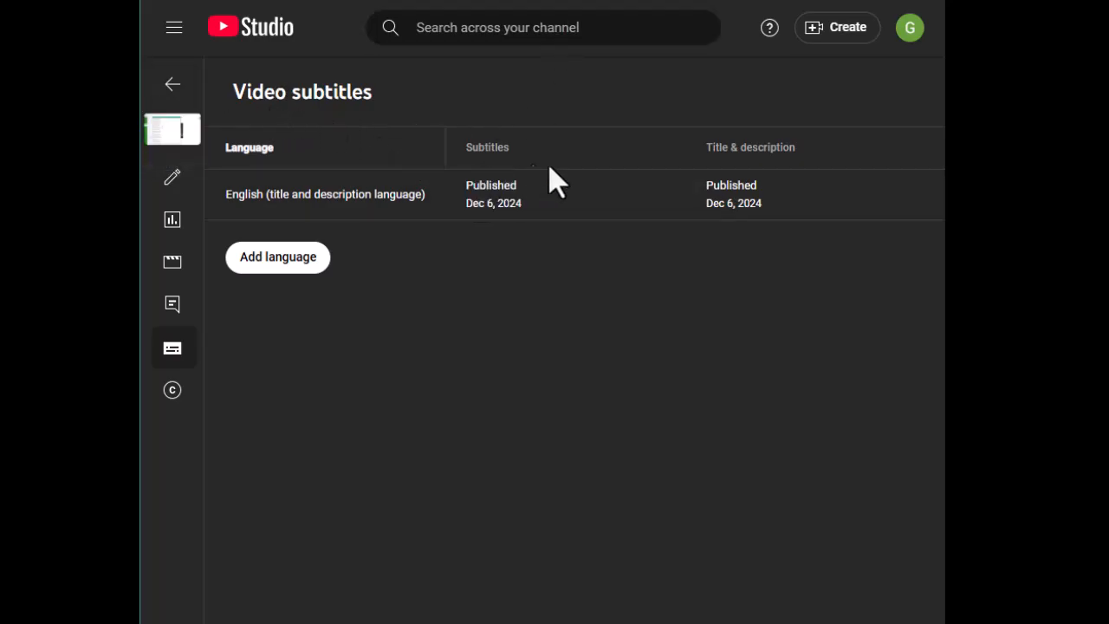
In YouTube Studio, download the video's published English subtitles as an .srt file
click(564, 204)
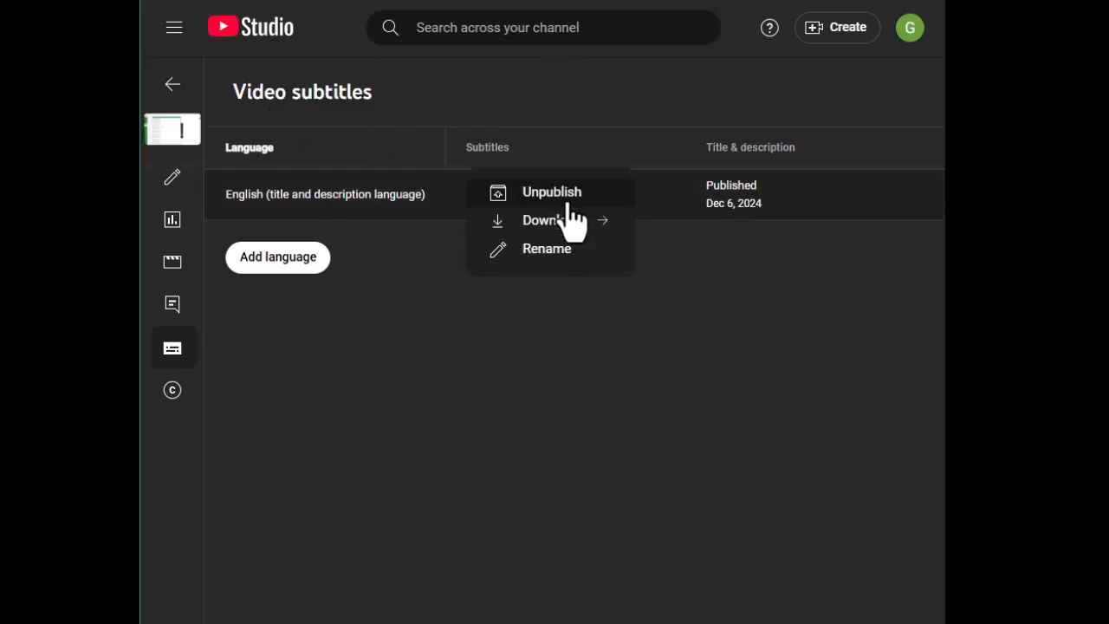
click(611, 243)
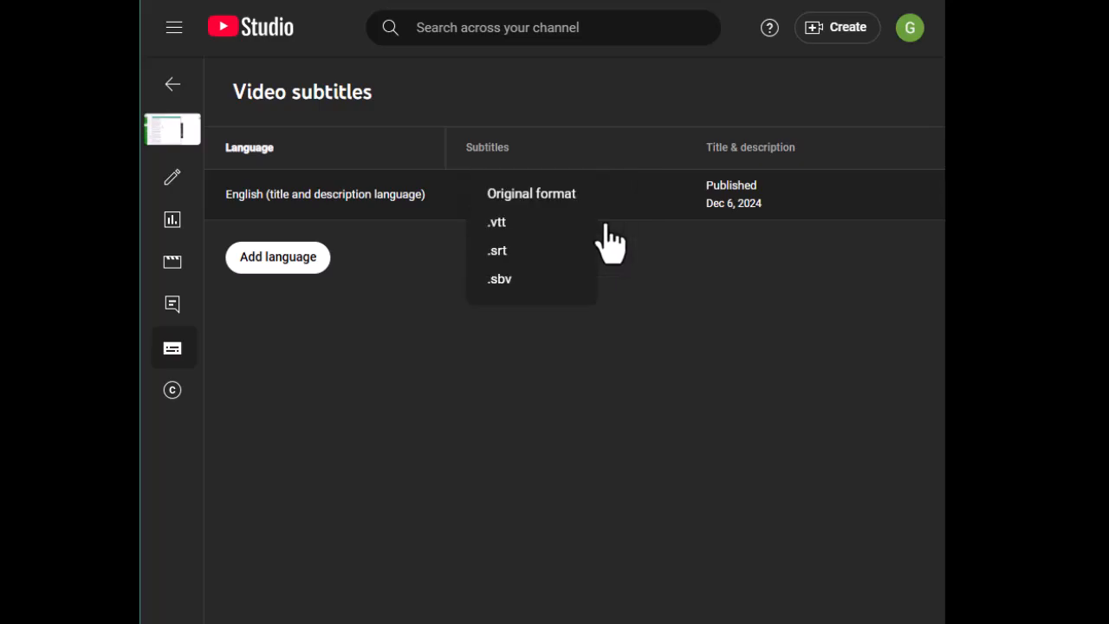
click(499, 252)
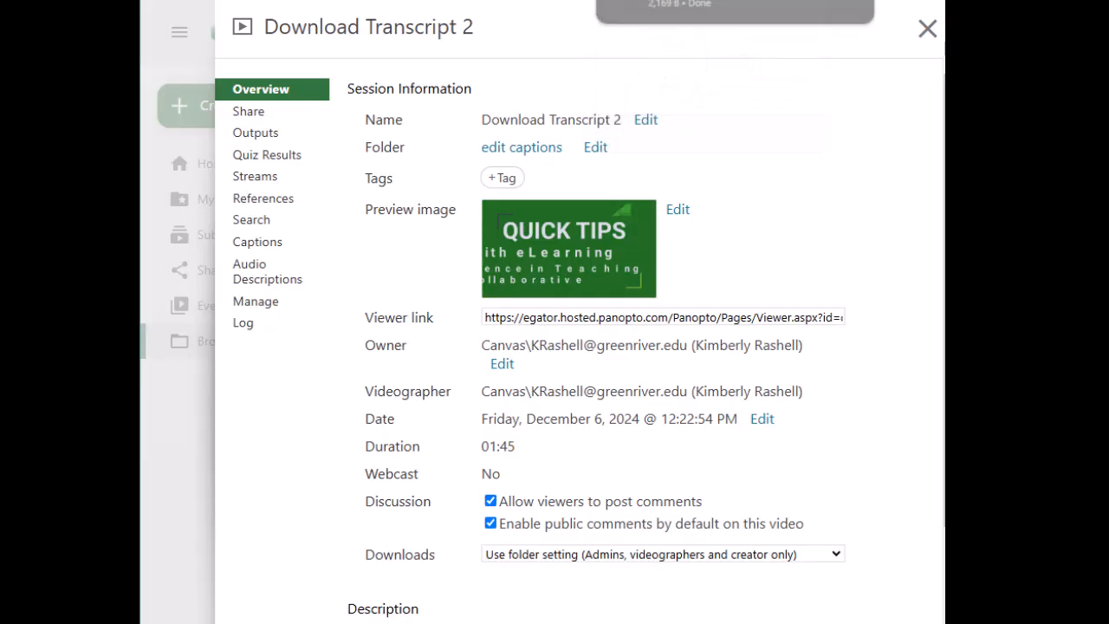
Return to Panopto and delete the English (United States) captions in the settings of the Download Transcript 2 video
click(676, 2)
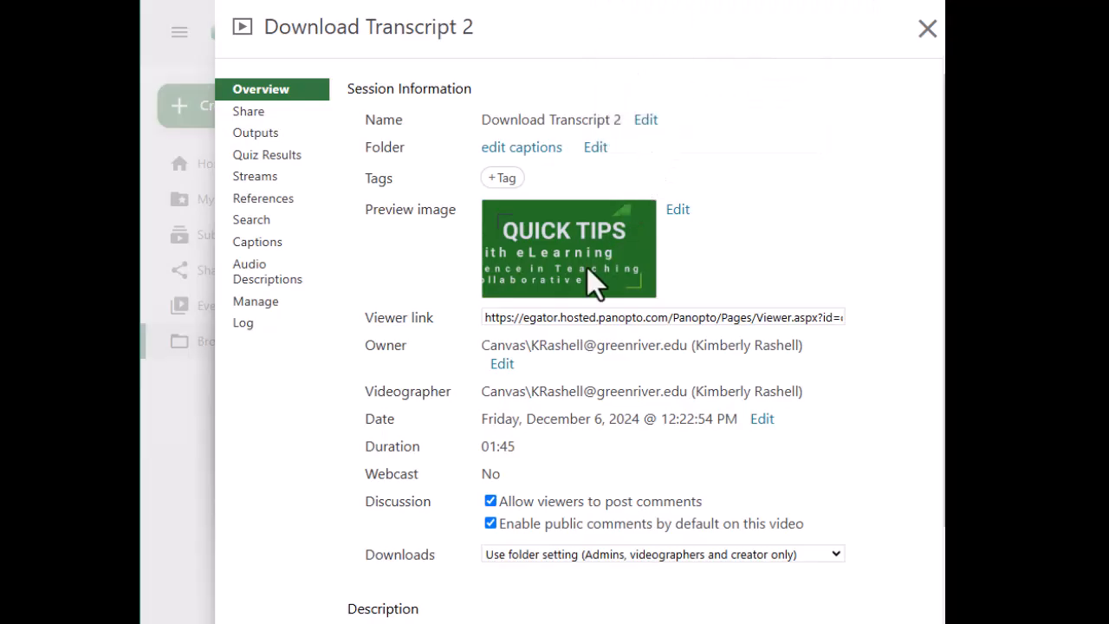
click(927, 30)
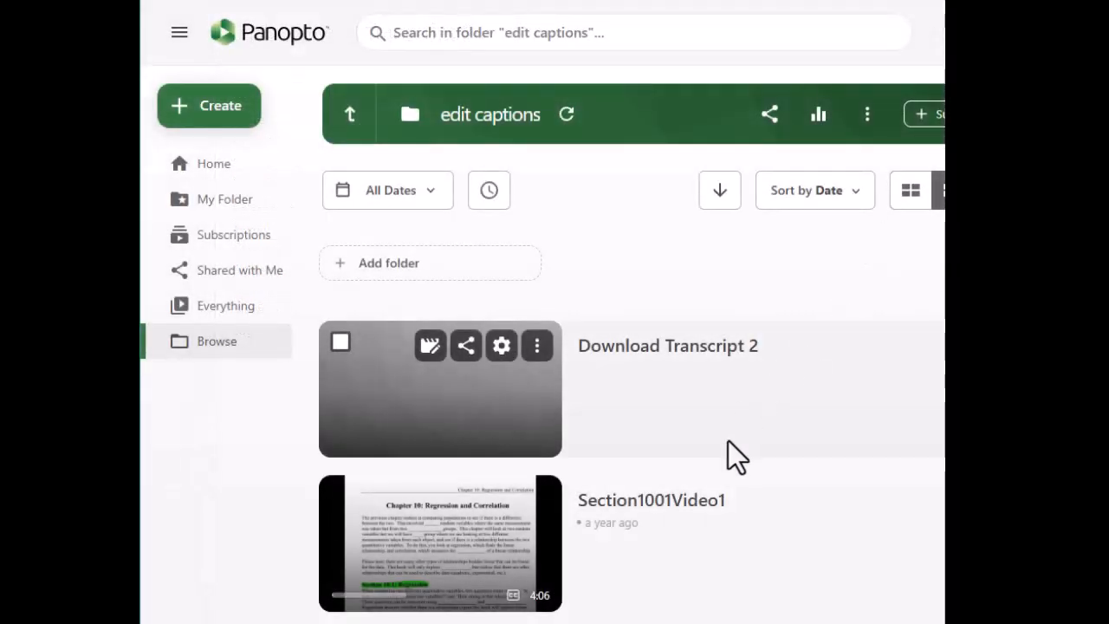
click(502, 346)
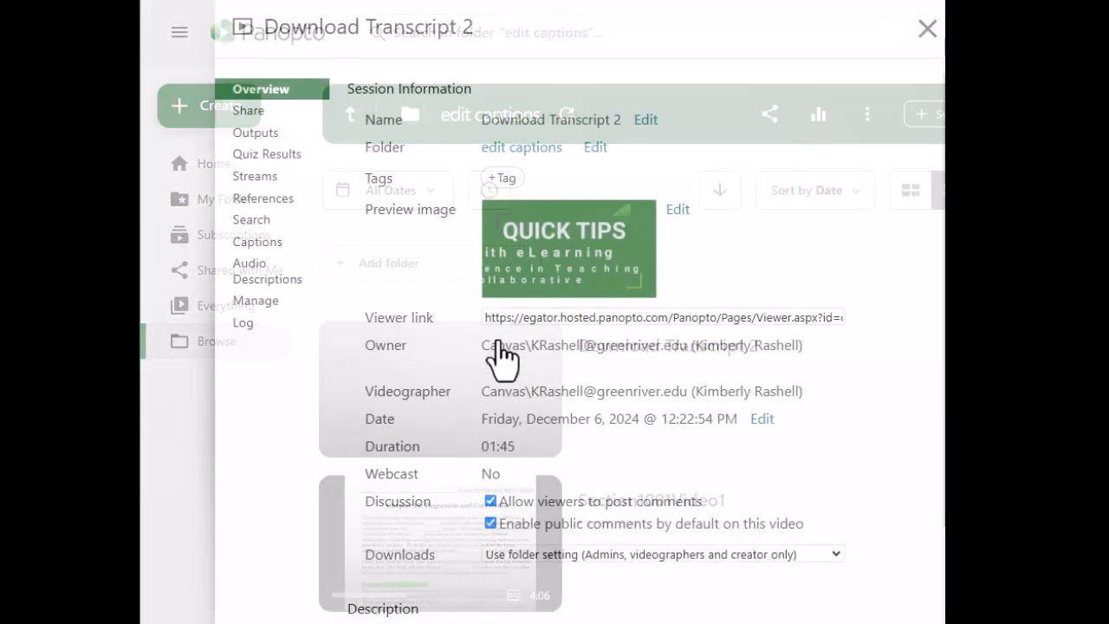
click(258, 247)
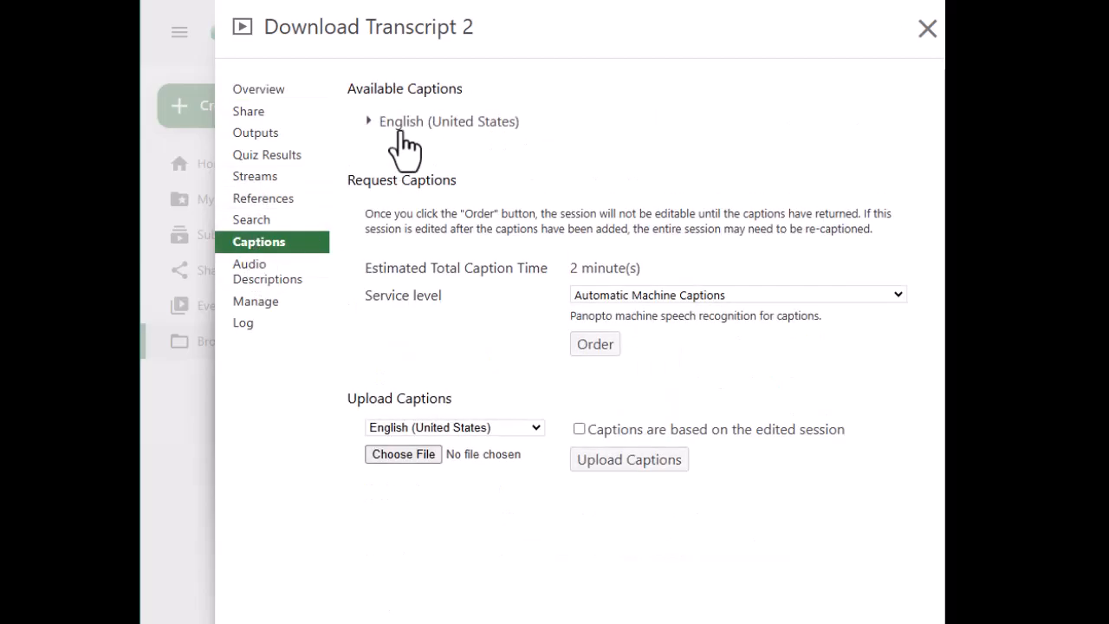
click(400, 121)
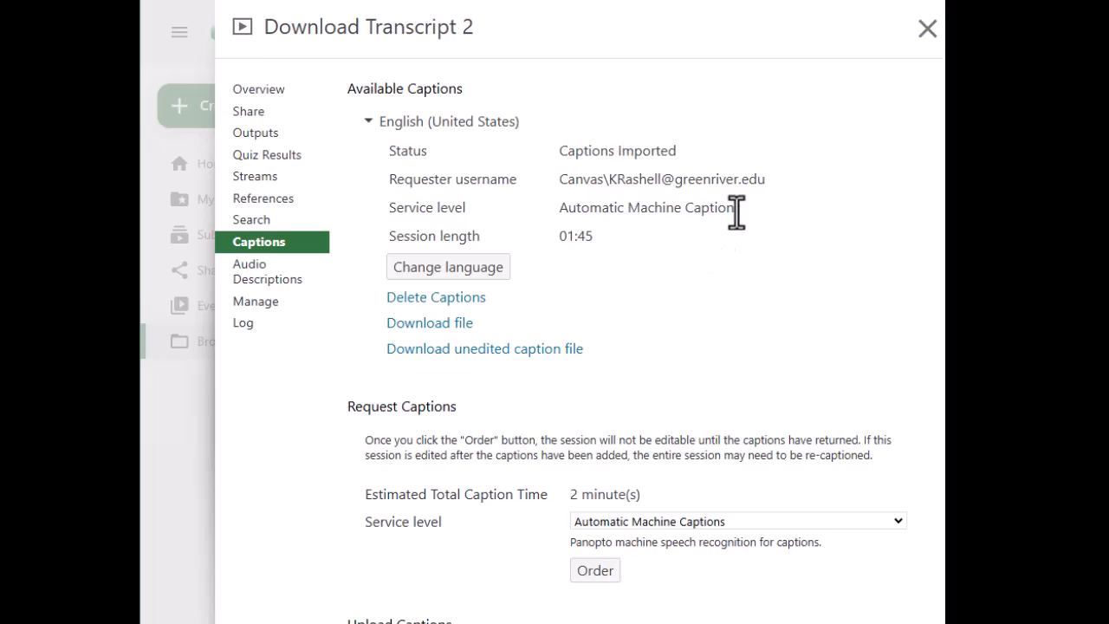
click(472, 300)
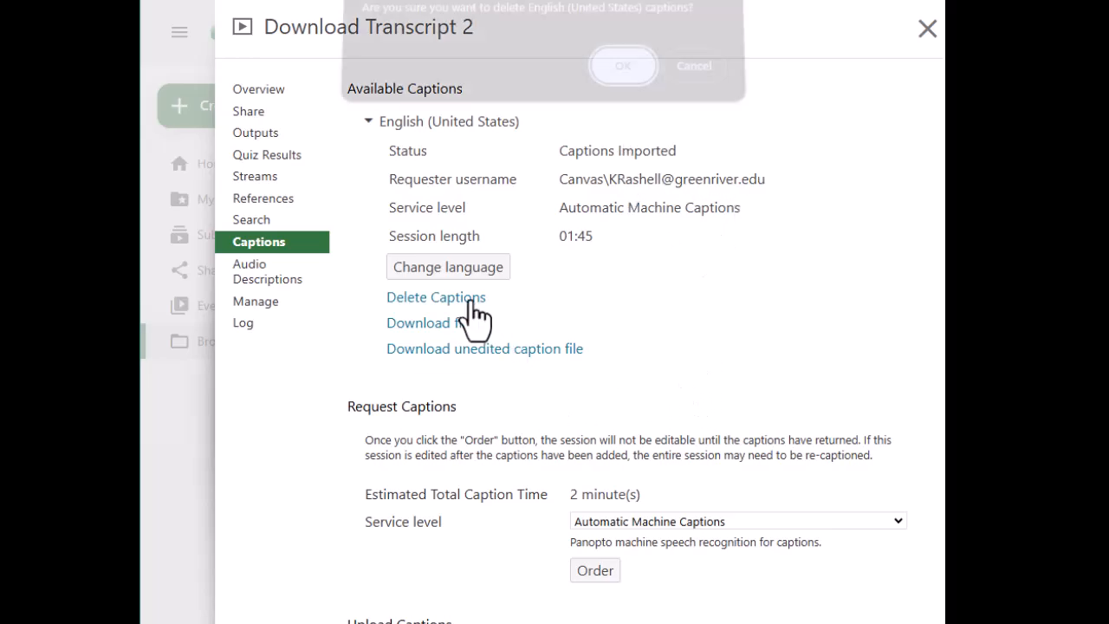
click(620, 87)
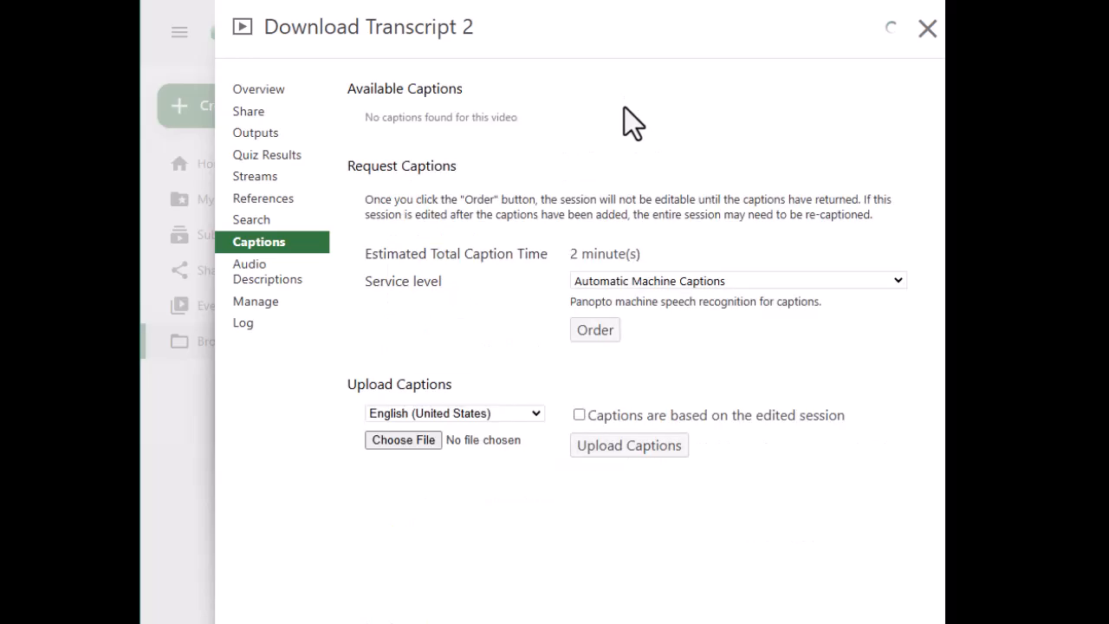
Upload the "captions" SRT file from Downloads as the video's English (United States) captions and close the settings
click(427, 438)
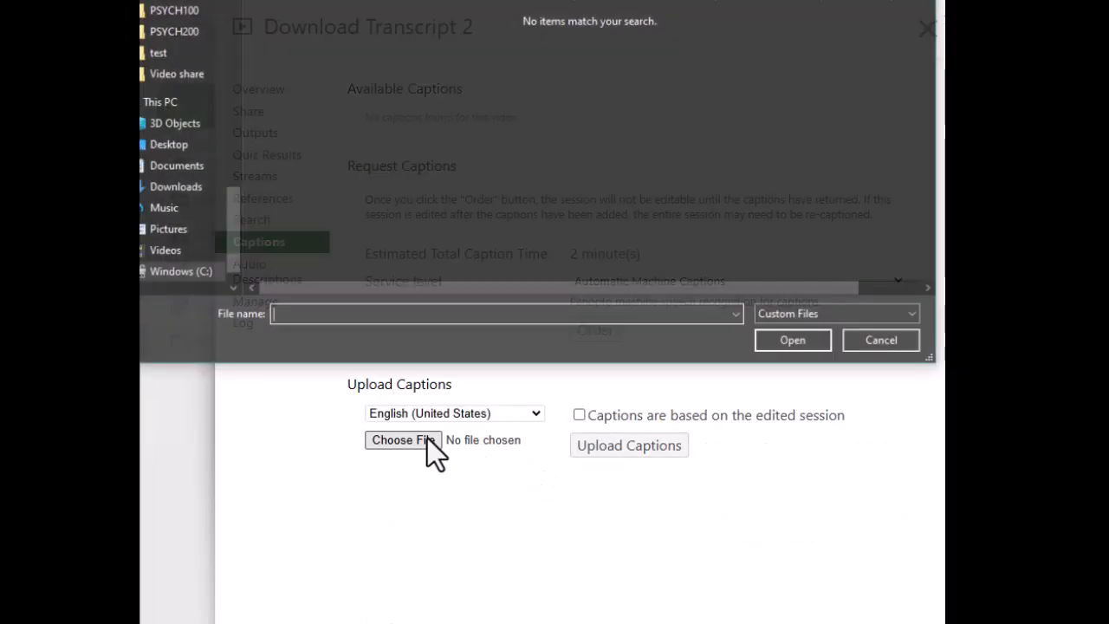
scroll(234, 225, up, 1)
scroll(234, 225, up, 5)
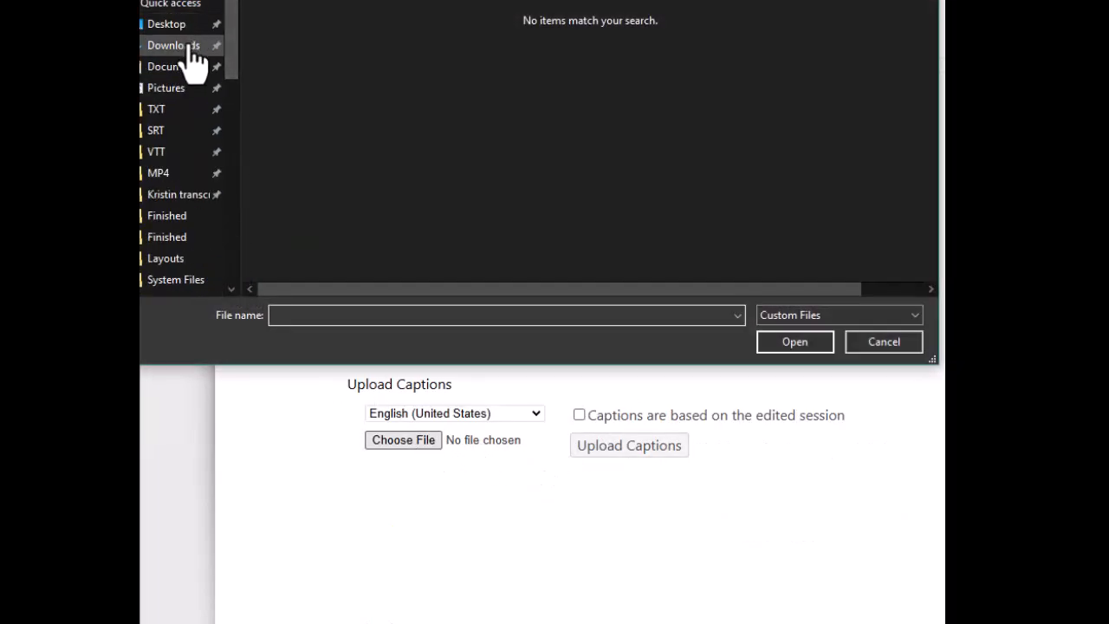
click(184, 45)
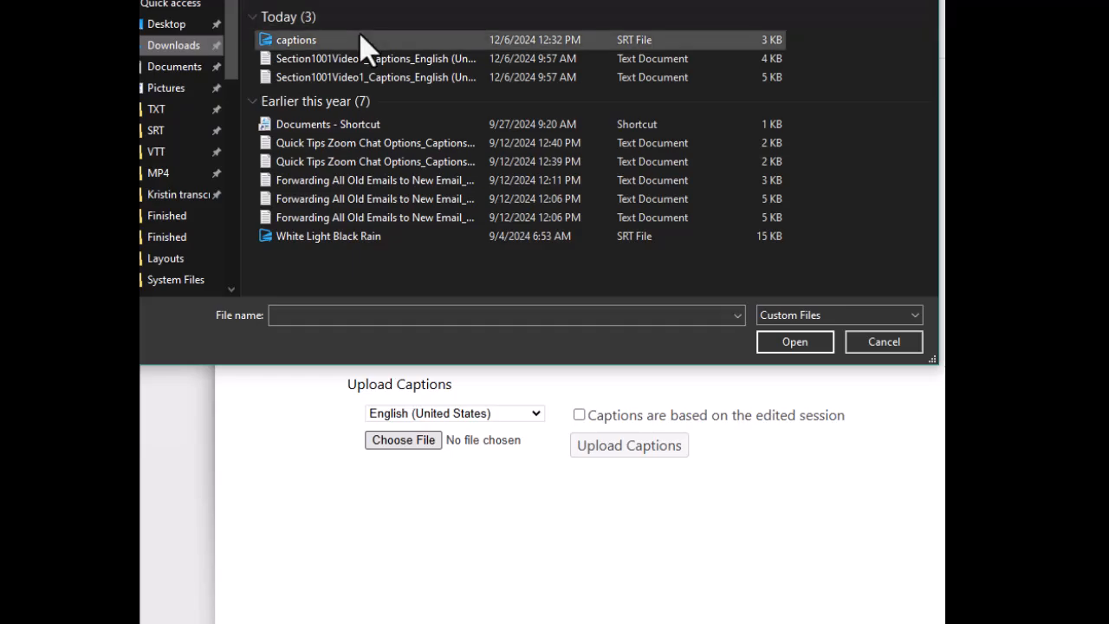
double_click(359, 36)
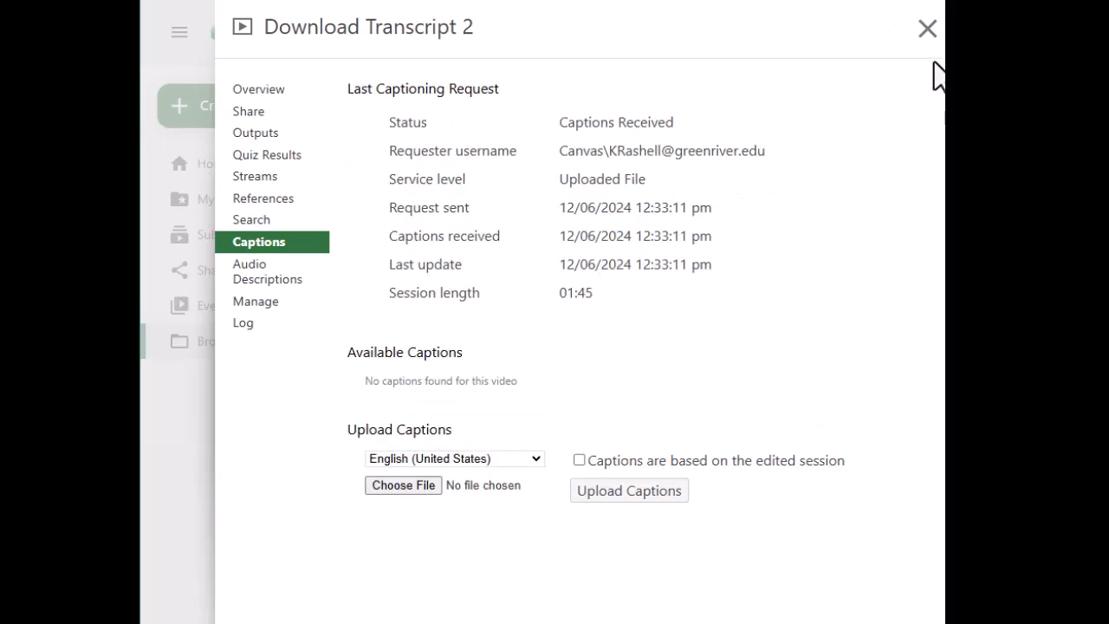
click(928, 28)
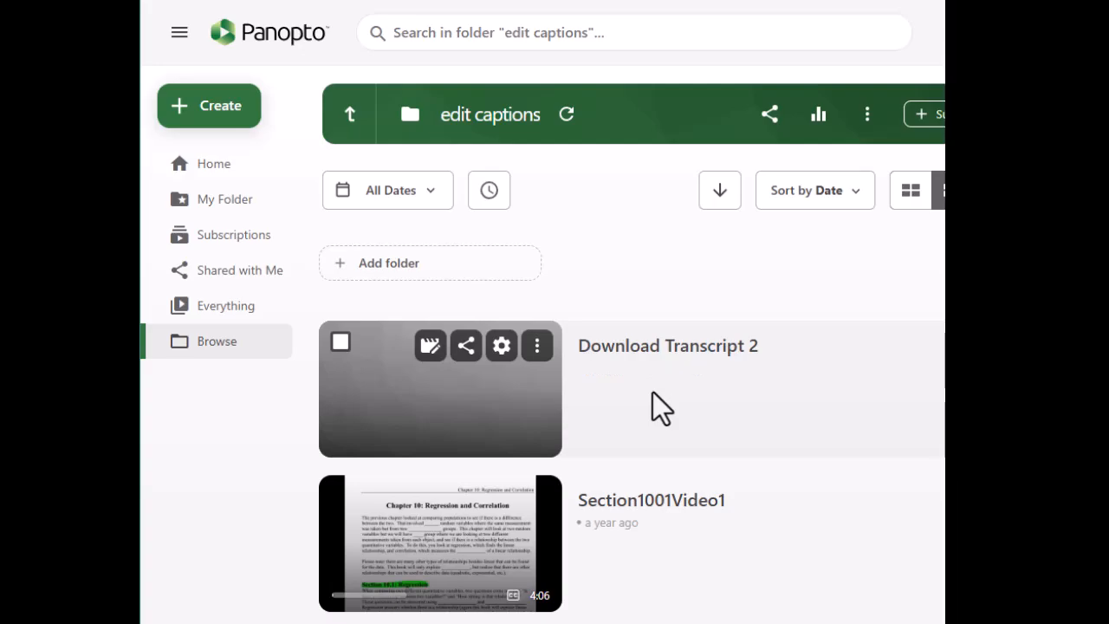
Open the Download Transcript 2 video in Panopto, and open the English subtitles for editing in YouTube Studio
click(651, 351)
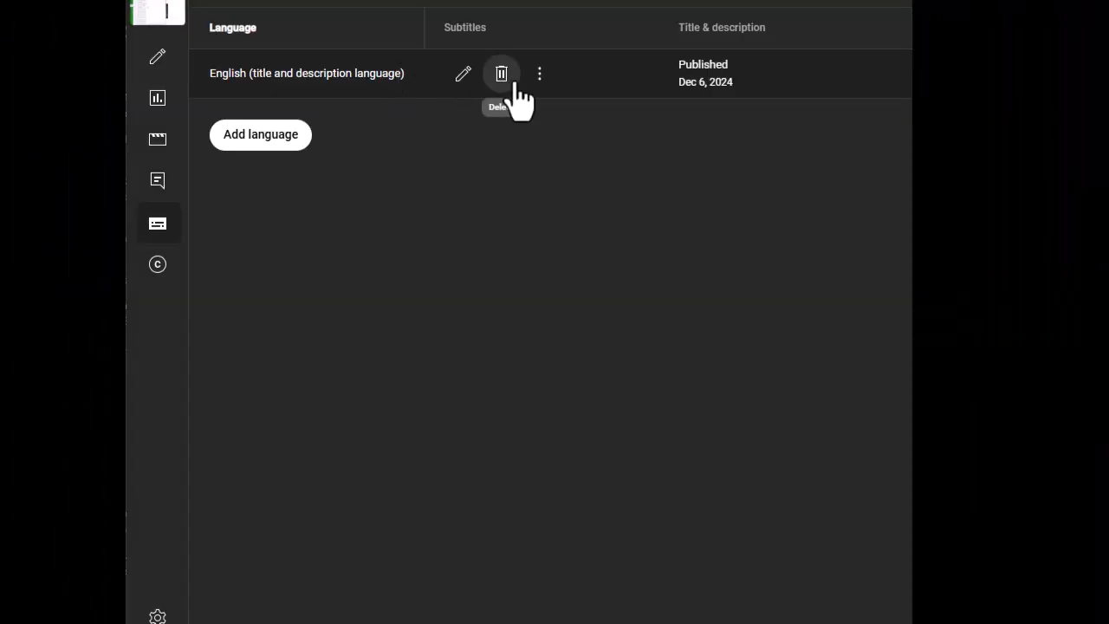
click(464, 76)
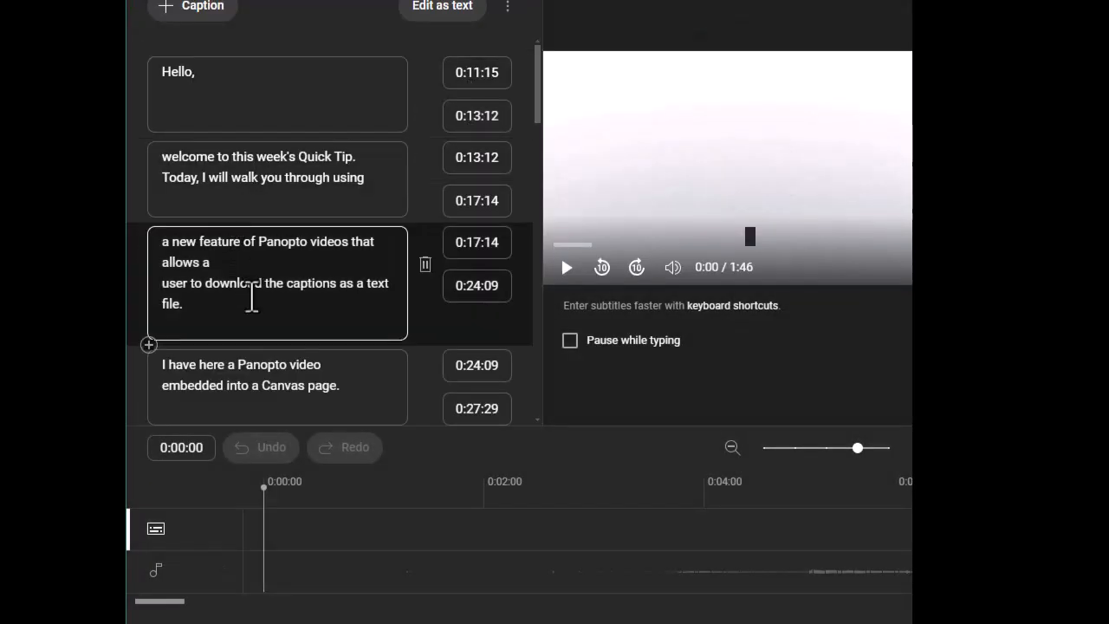
Shorten the caption starting "a new feature of Panopto videos" to end at 0:23:21 and insert an empty caption after it
click(257, 264)
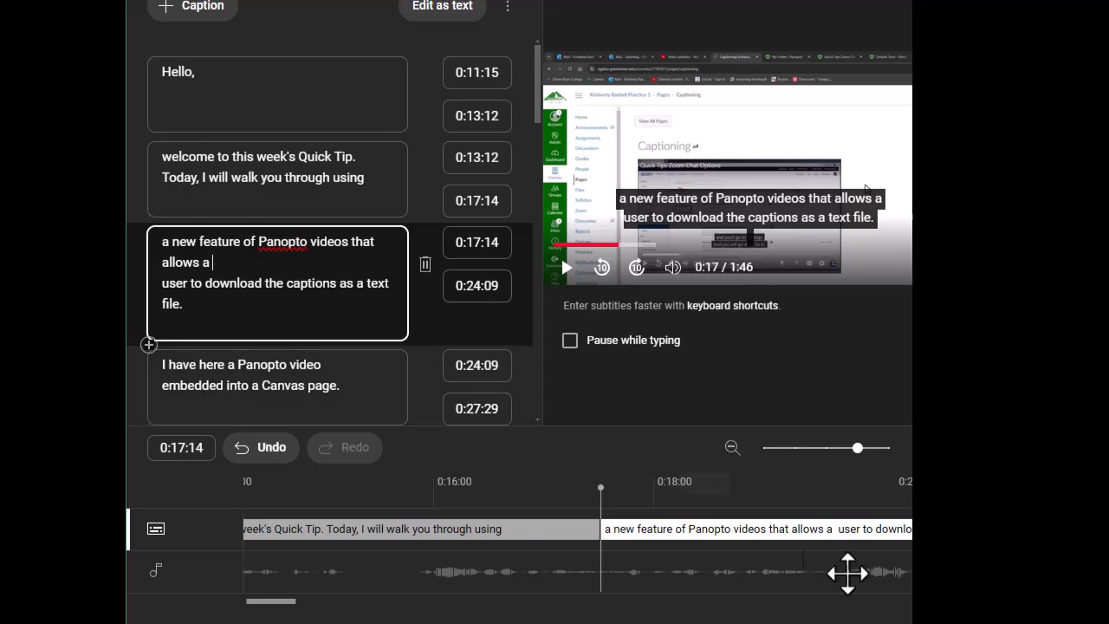
mouse_move(262, 600)
mouse_down()
mouse_move(272, 612)
mouse_move(308, 601)
mouse_up()
drag(841, 528, 785, 528)
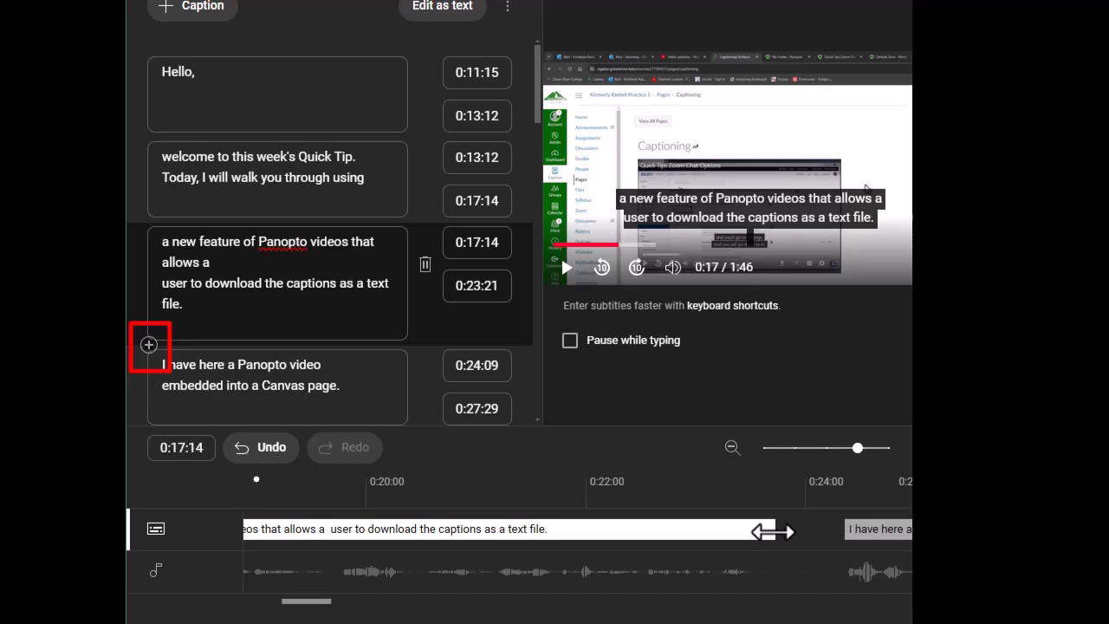
click(148, 346)
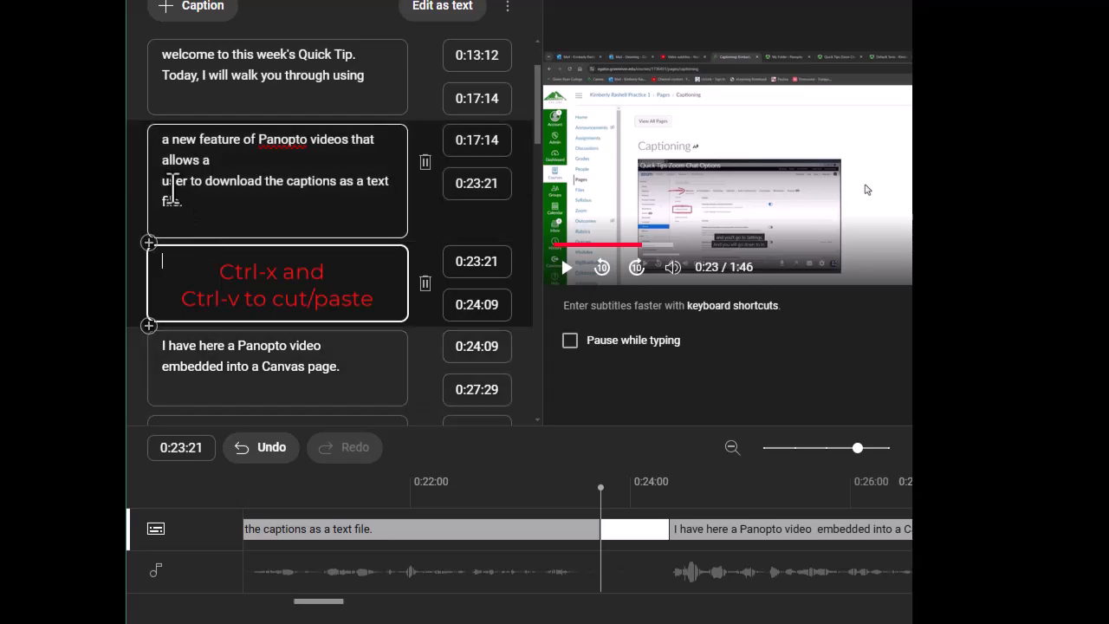
Move the text "user to download the captions as a text file." from the shortened caption into the new empty caption
drag(160, 183, 187, 206)
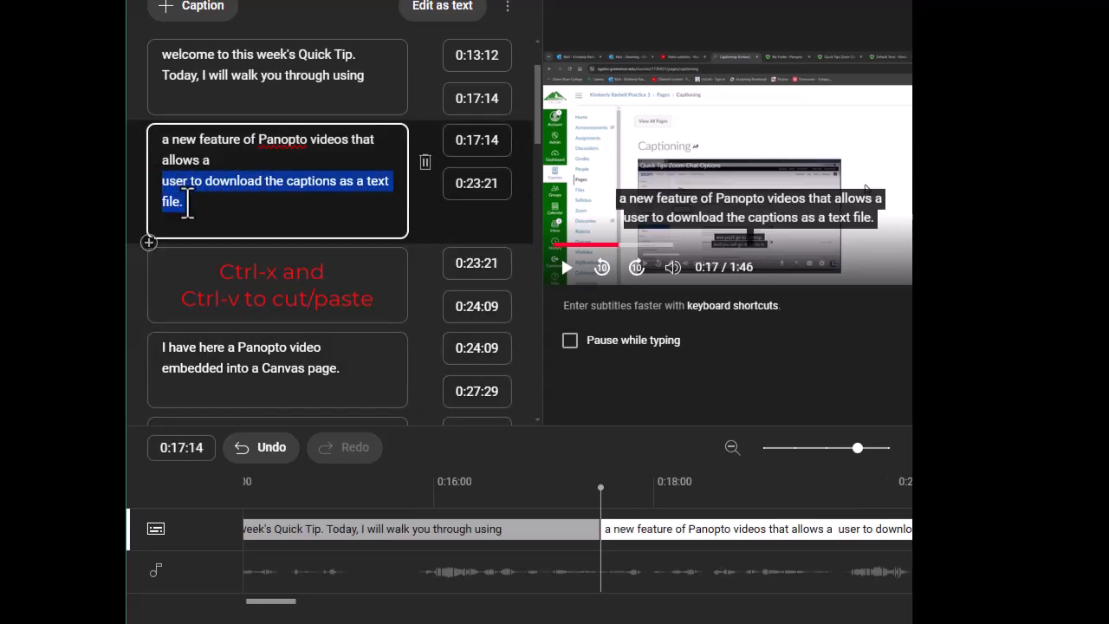
key(ctrl+x)
click(185, 265)
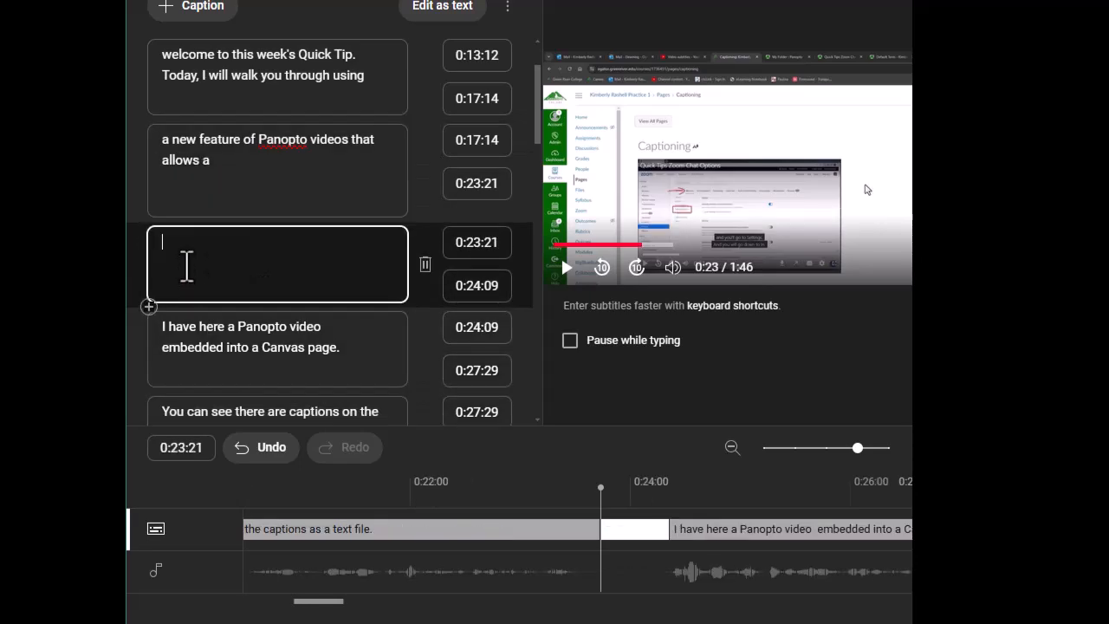
key(ctrl+v)
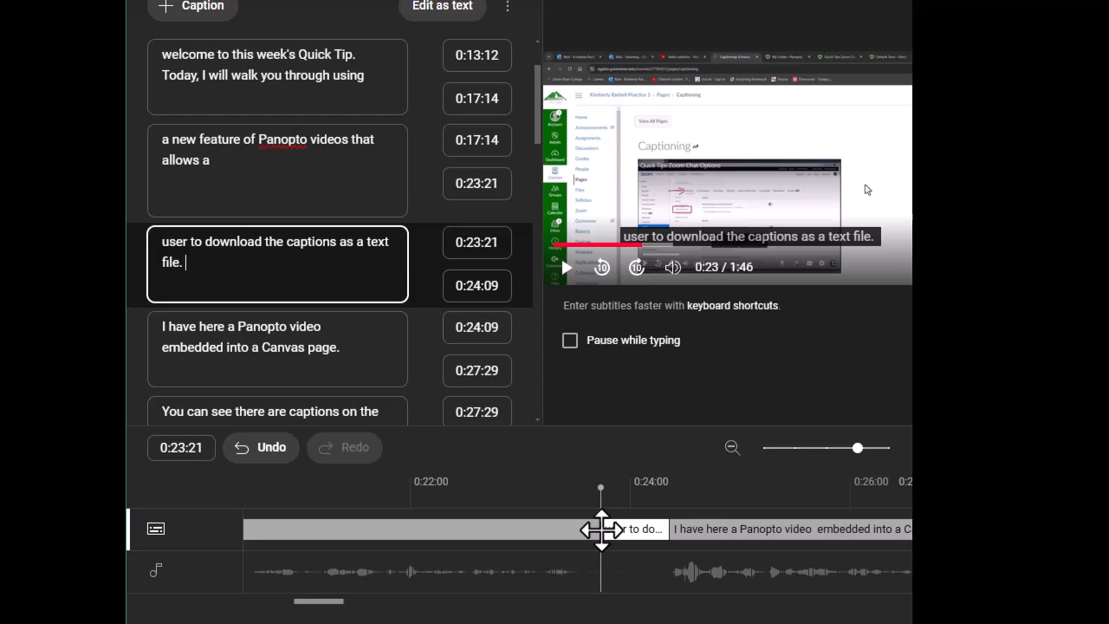
Move the boundary between the two split captions to 0:21:17 and remove the blank line after "allows a"
drag(600, 530, 368, 530)
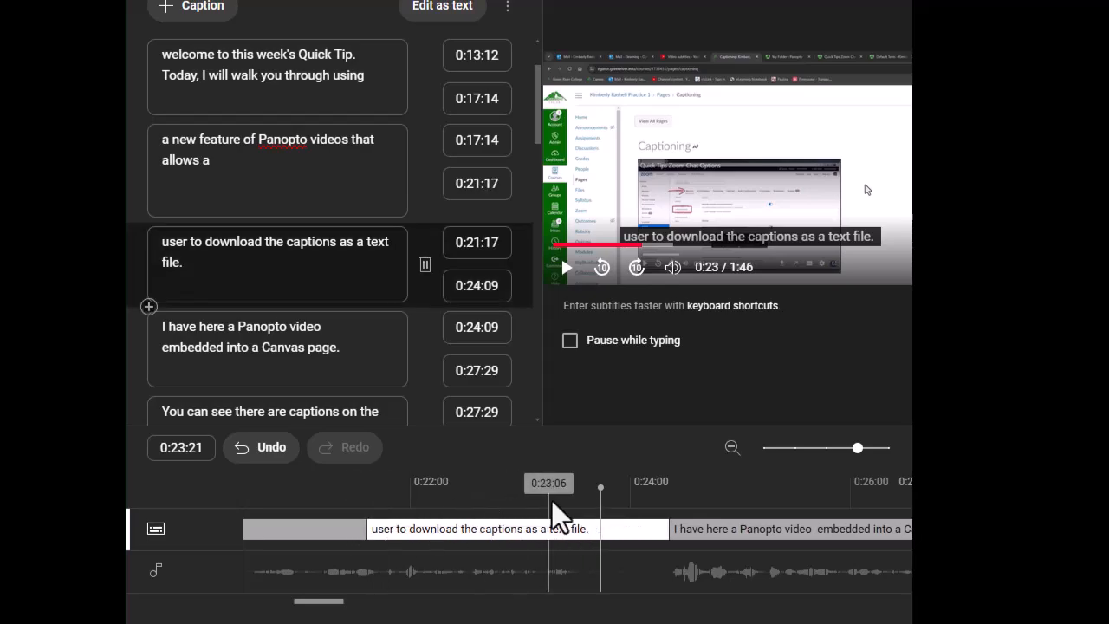
drag(600, 487, 362, 488)
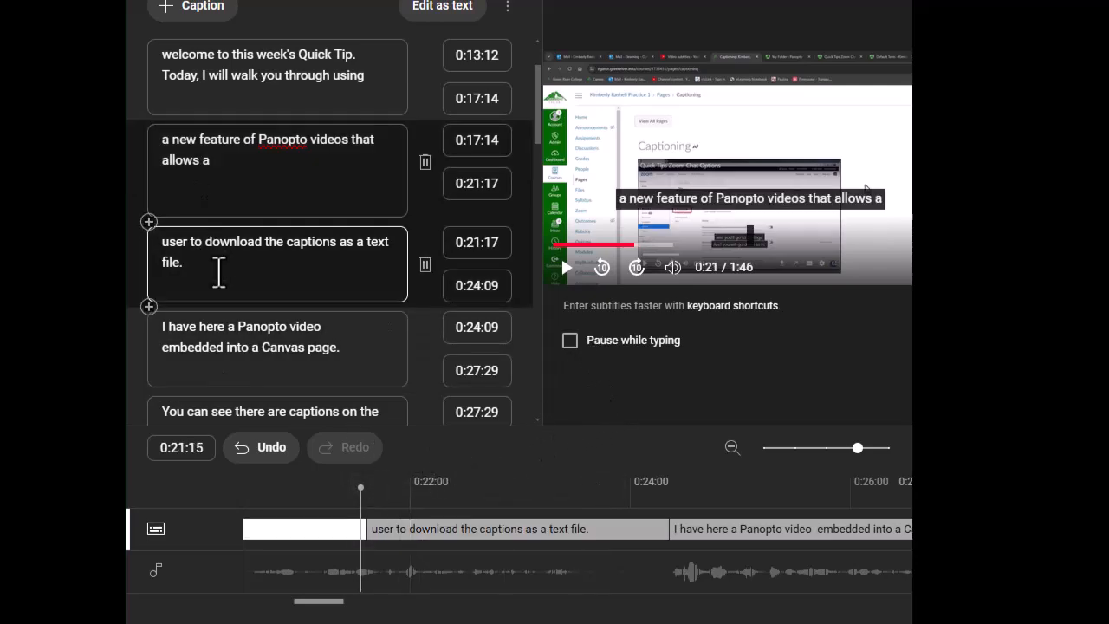
click(227, 185)
key(BackSpace)
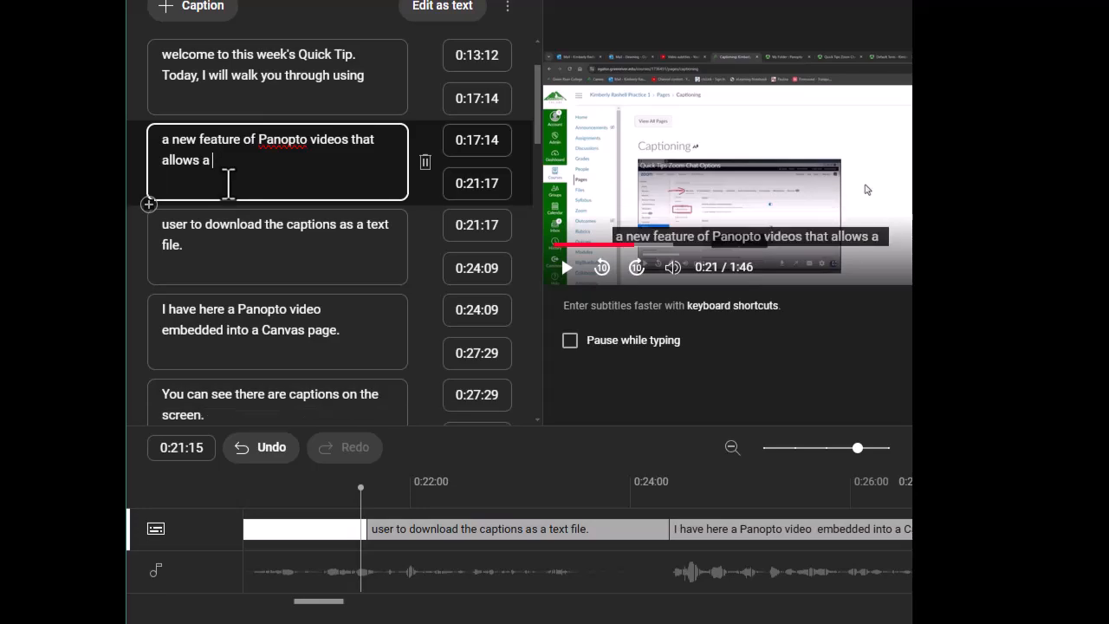
Play the "user to download" caption to check its timing and move its boundary with the previous caption to 0:20:14
click(230, 248)
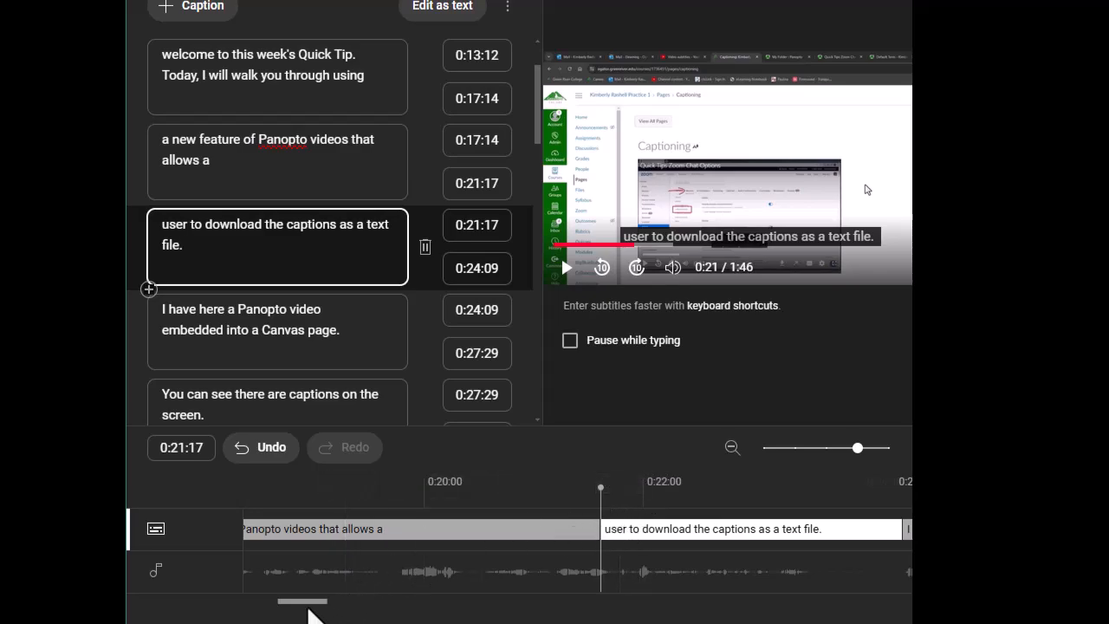
click(565, 269)
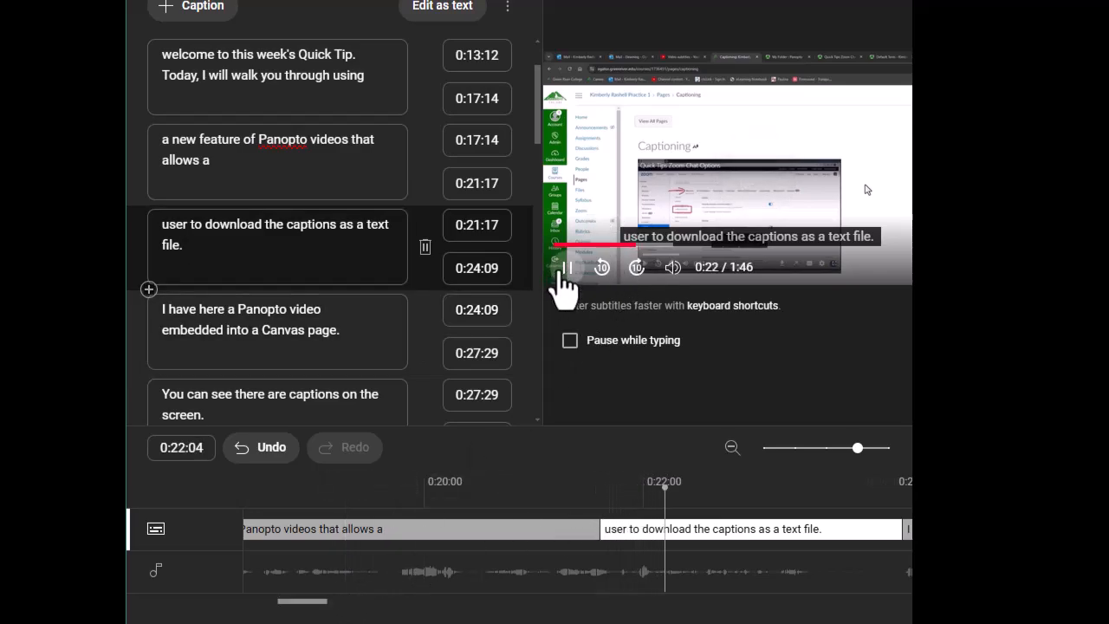
click(568, 267)
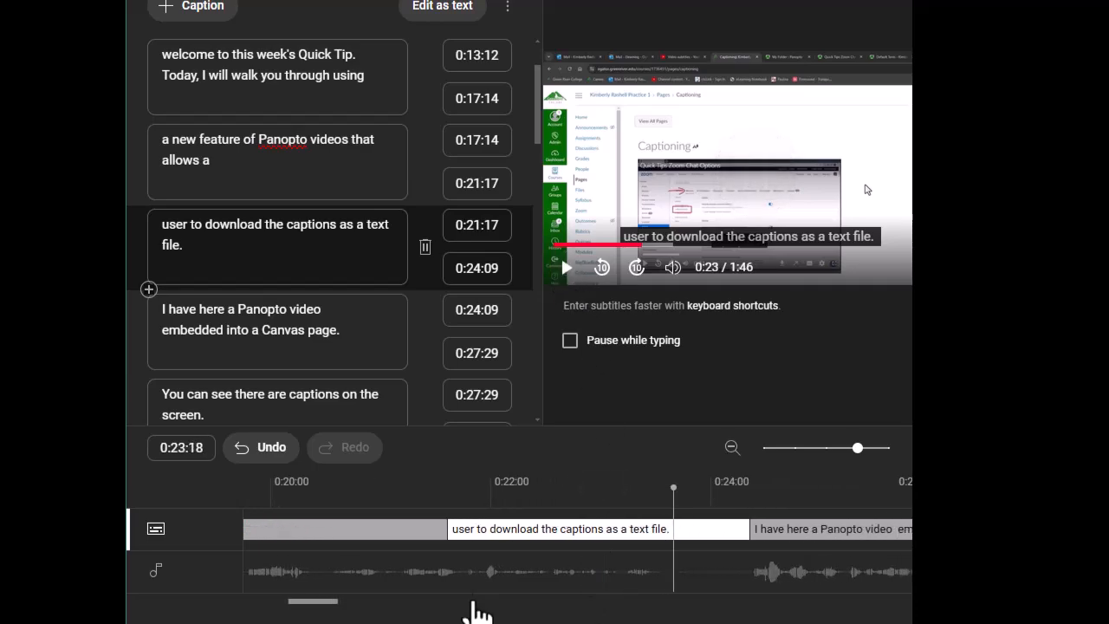
drag(447, 539, 332, 552)
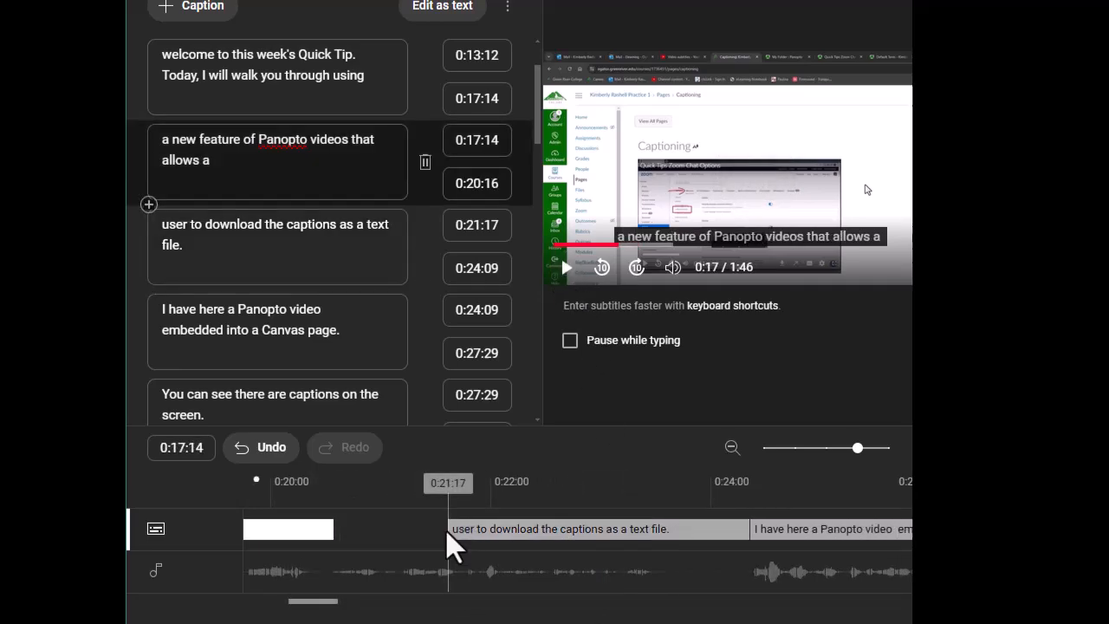
drag(446, 527, 327, 532)
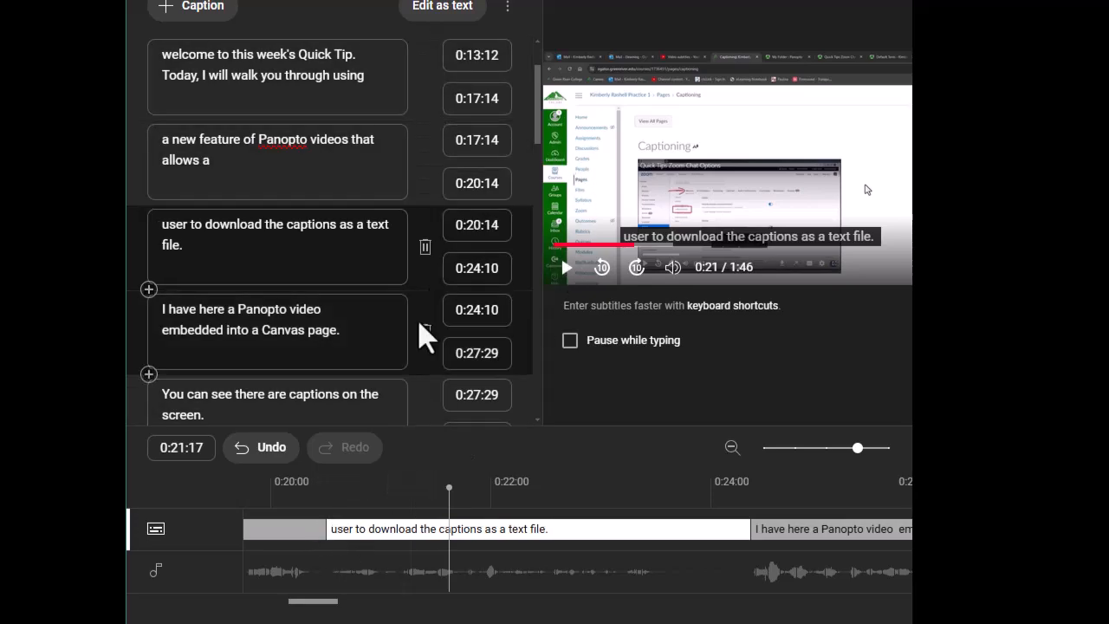
Play the video from the "a new feature of Panopto videos" caption to check the timing of the split captions
click(292, 527)
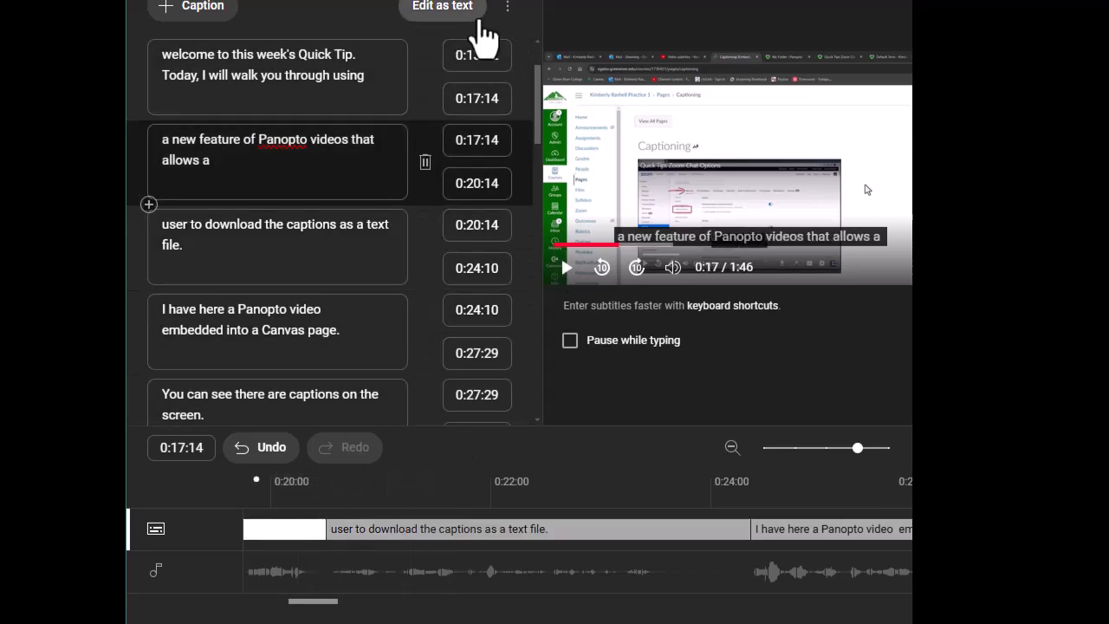
click(567, 267)
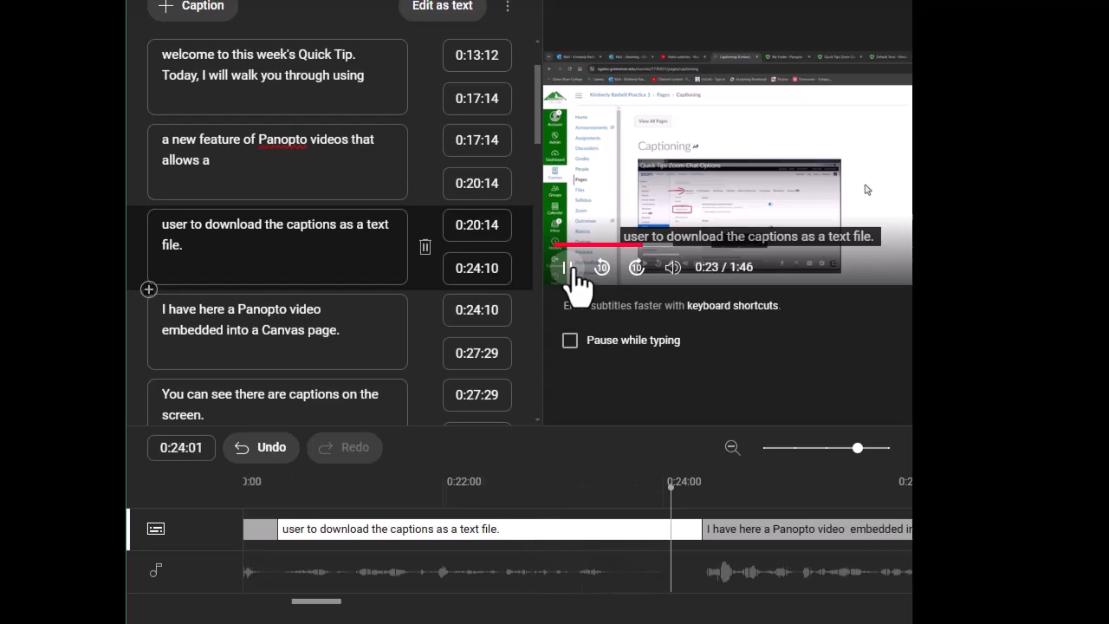
click(572, 267)
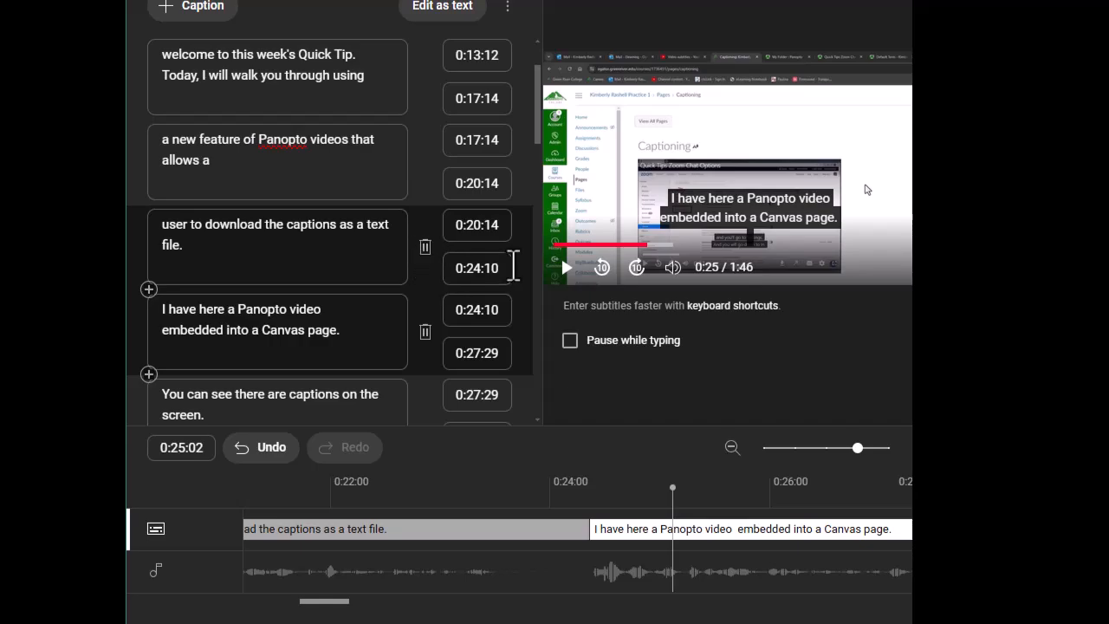
Look over the captions from "I have here a Panopto video" onward for others that need splitting, and return to the first caption
click(305, 357)
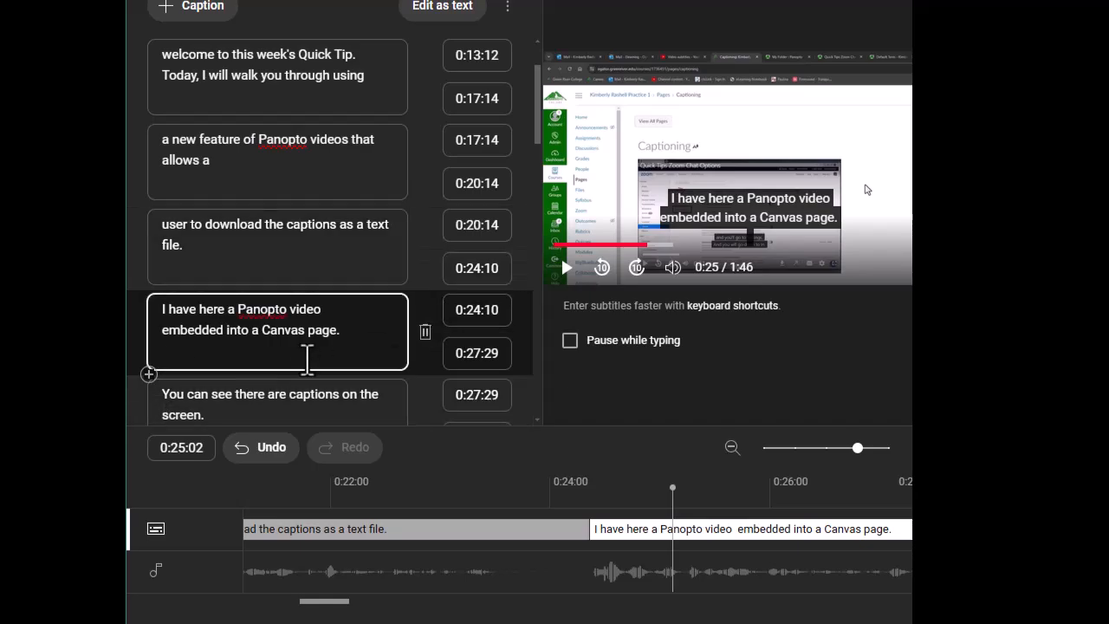
scroll(307, 357, down, 2)
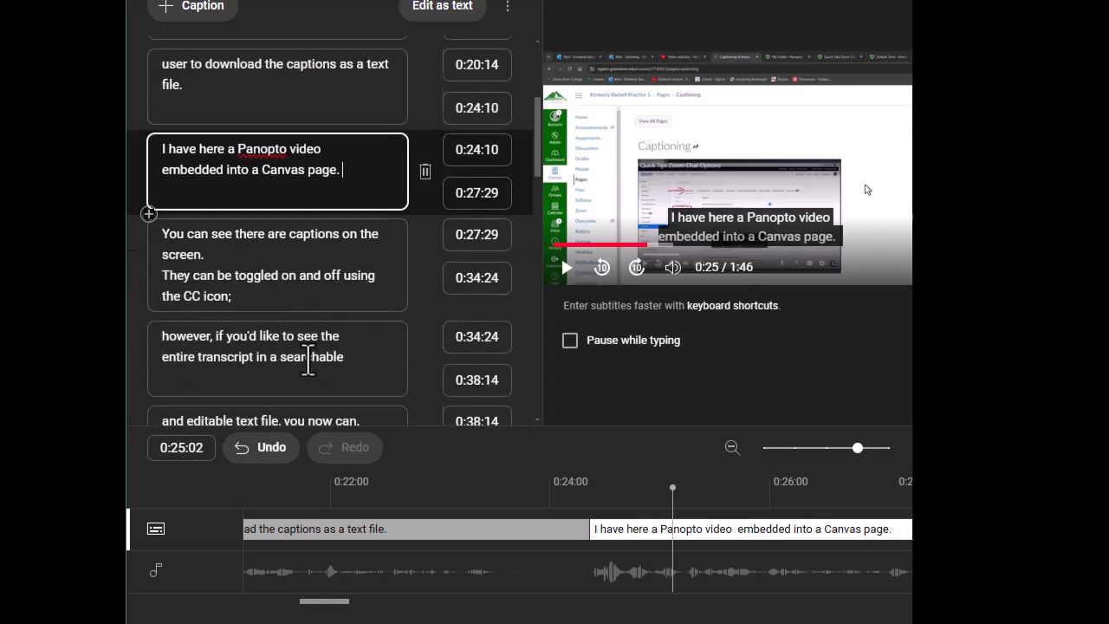
click(263, 292)
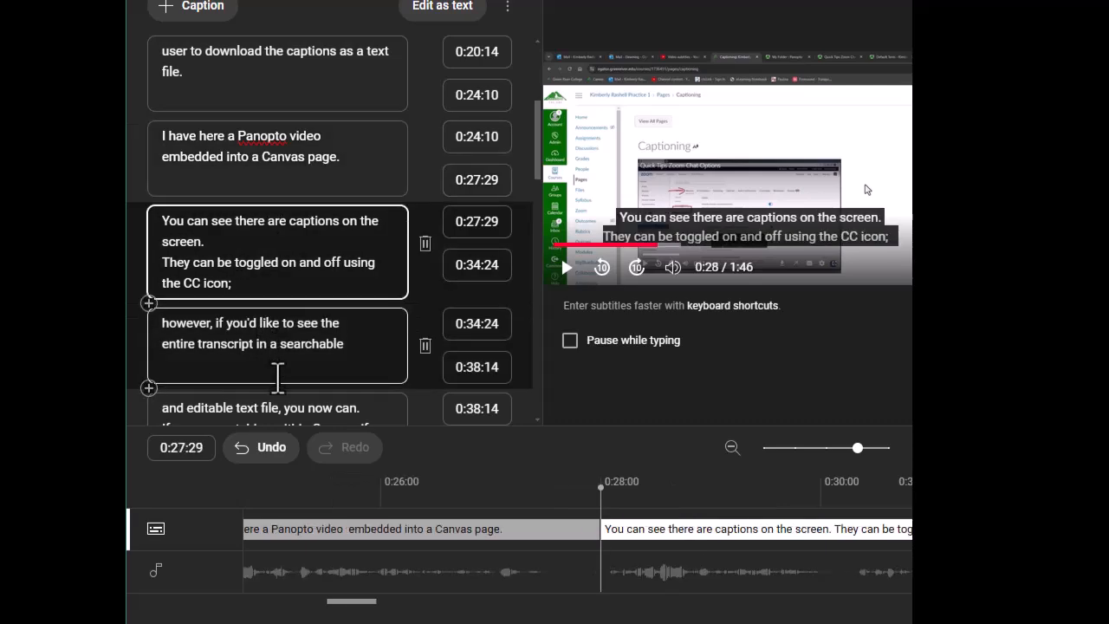
click(276, 372)
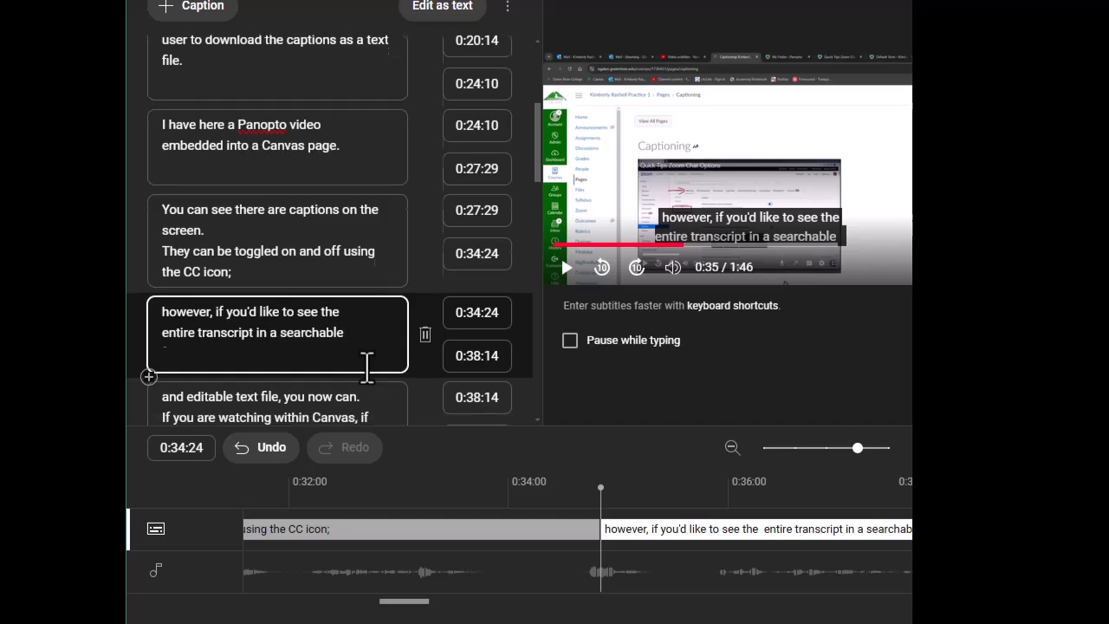
scroll(367, 379, down, 3)
scroll(367, 364, up, 6)
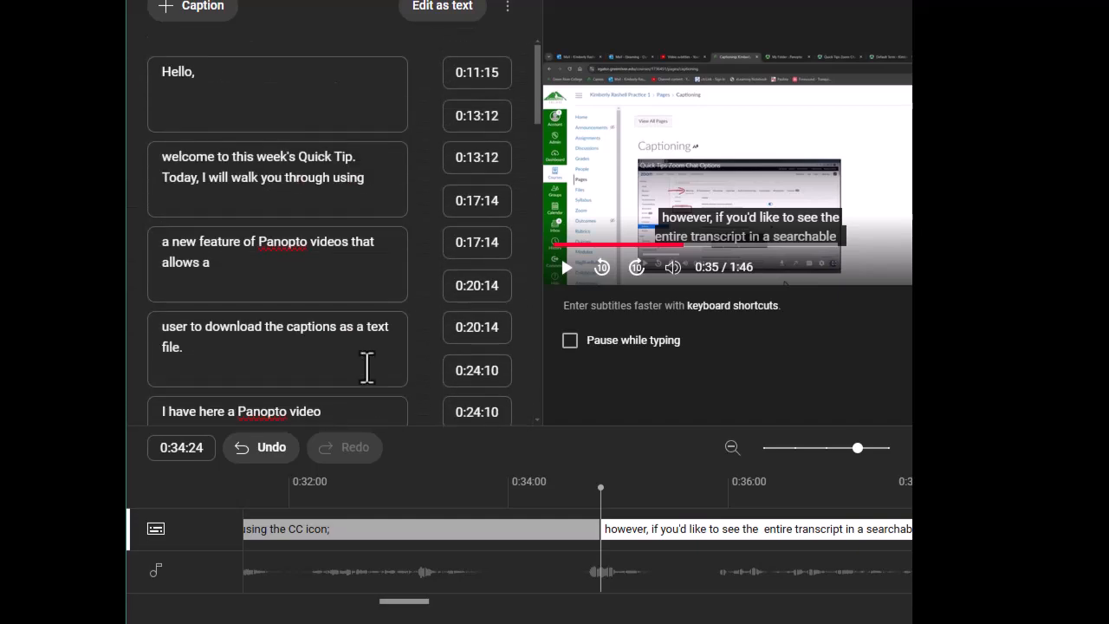